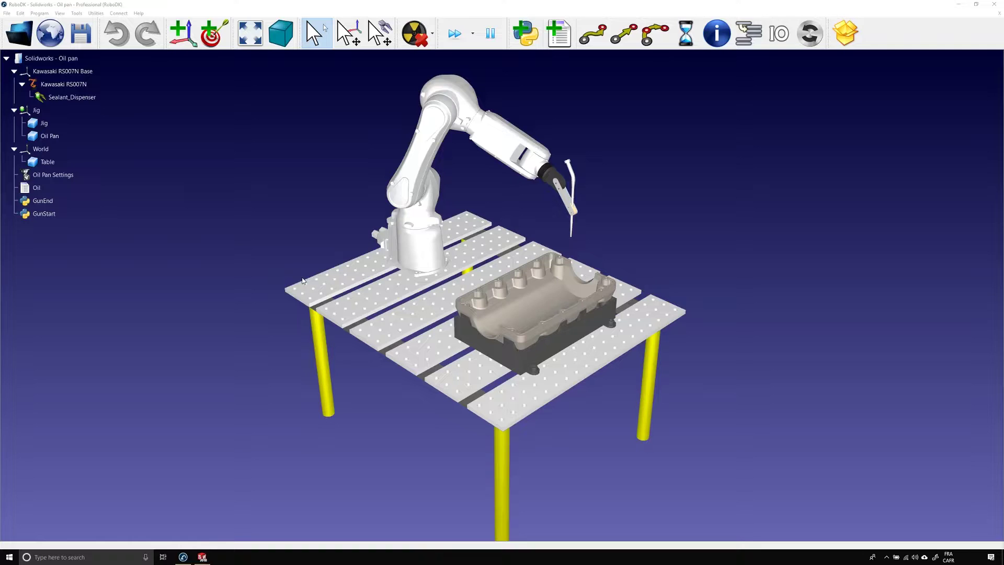
# - Delete the Oil Pan part, the Oil Pan Settings and the Oil program from the station tree
pyautogui.click(81, 136)
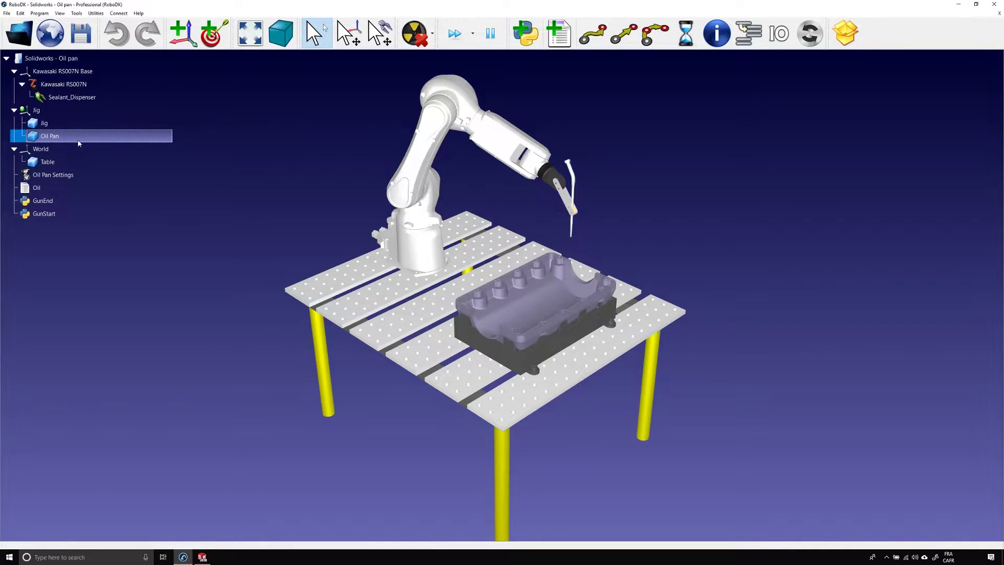
pyautogui.press('Delete')
pyautogui.click(72, 163)
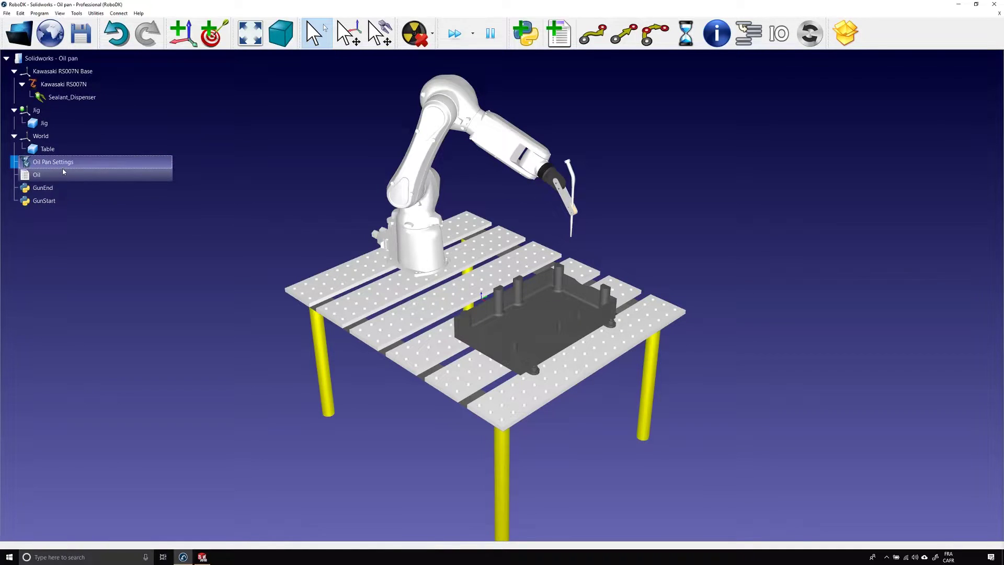
pyautogui.press('Delete')
pyautogui.click(48, 166)
pyautogui.press('Delete')
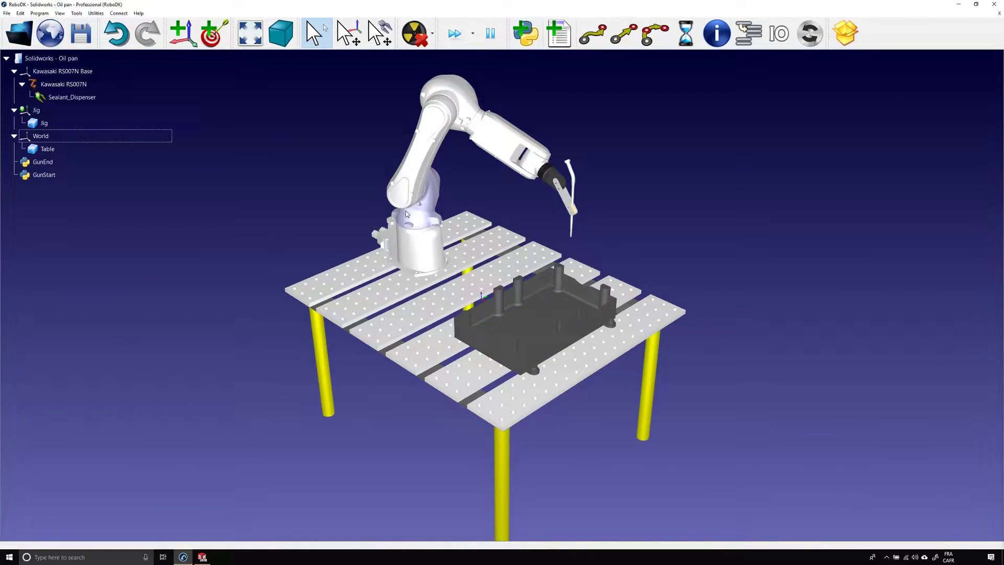
pyautogui.click(200, 383)
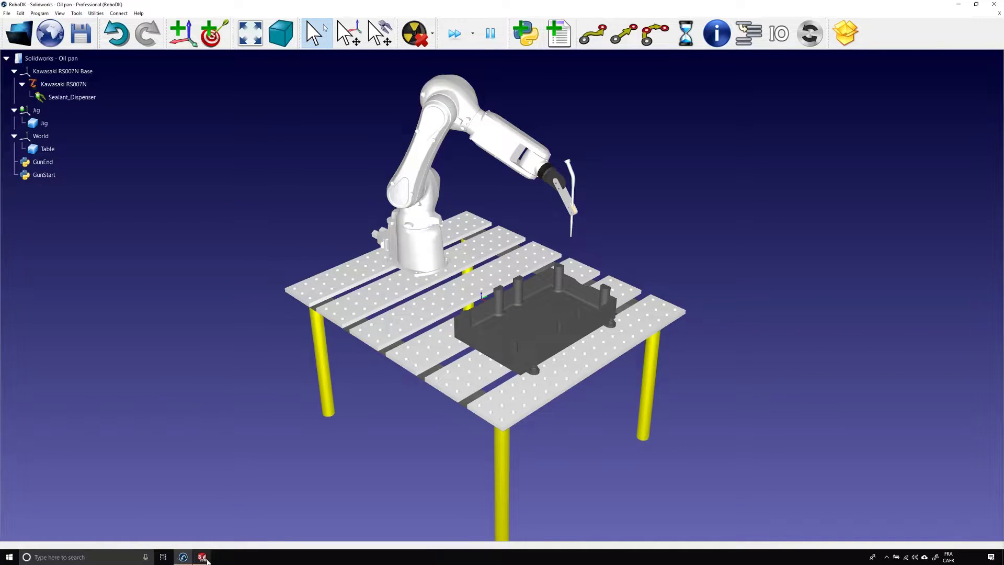
# - Switch to the Oil Pan Test Sketch part, orient it toward the flange top, and show the Sketch tools
pyautogui.click(203, 558)
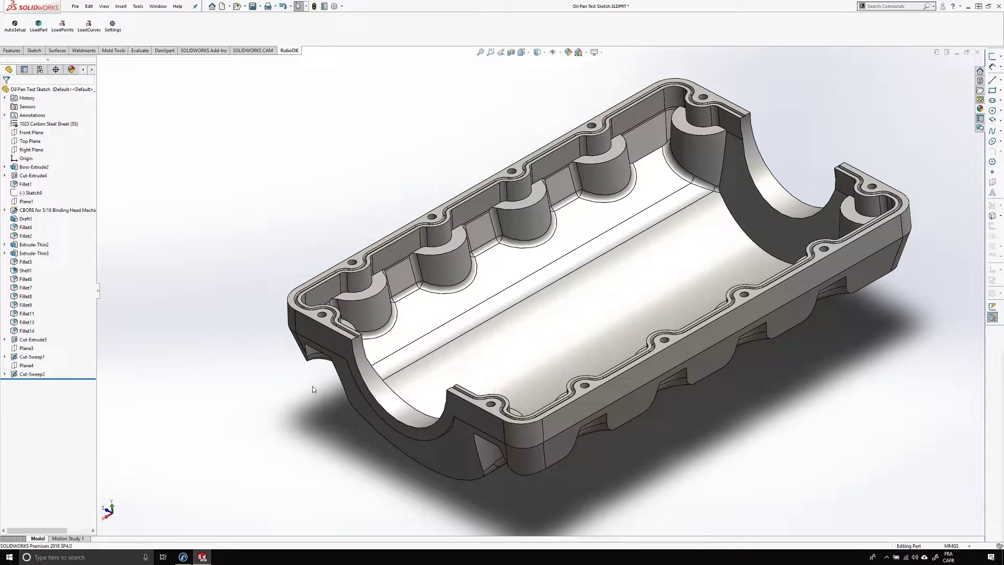
pyautogui.scroll(-10, 312, 389)
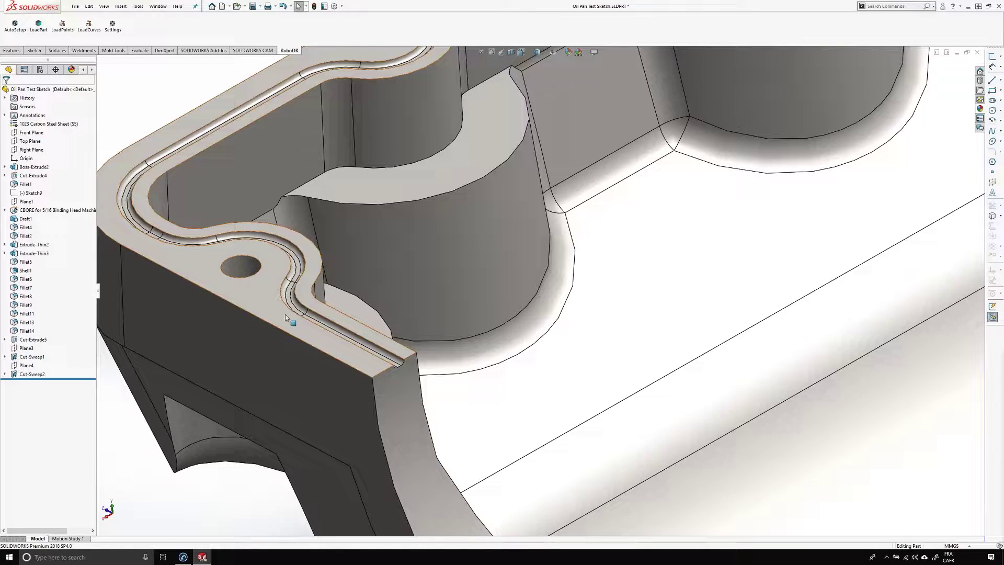
pyautogui.scroll(-5, 395, 377)
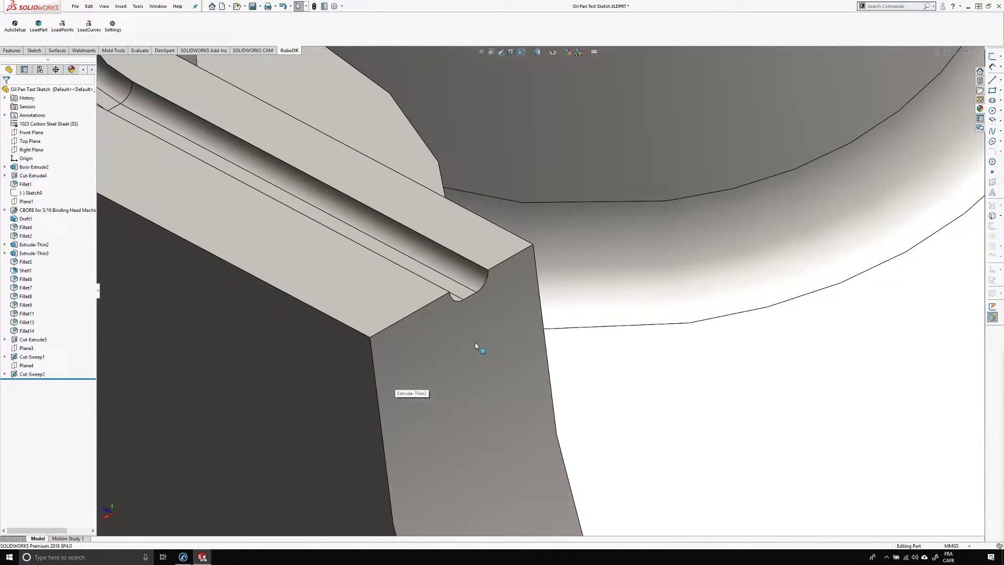
pyautogui.moveTo(475, 342); pyautogui.dragTo(441, 280, button='middle')
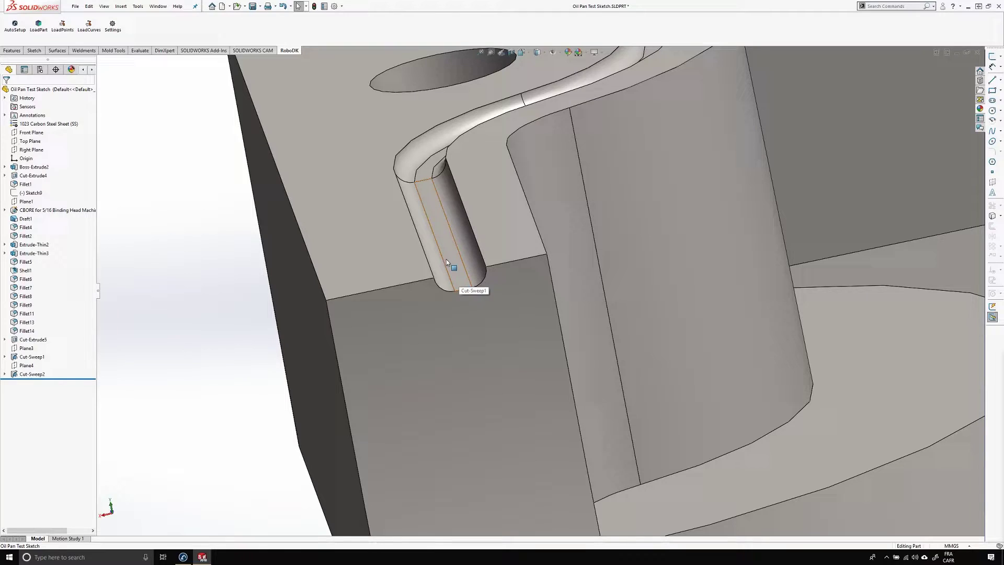
pyautogui.scroll(5, 473, 338)
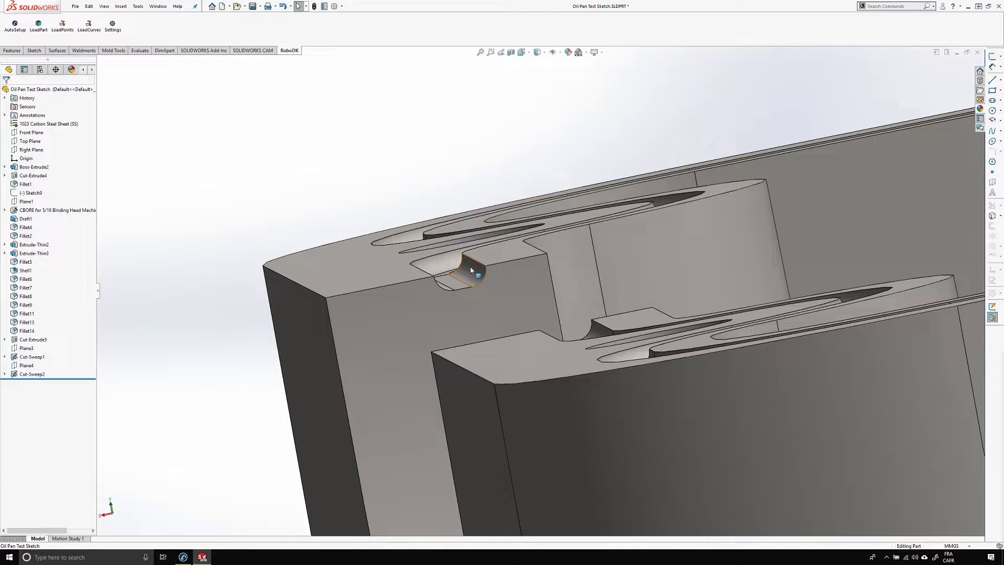
pyautogui.scroll(-6, 458, 277)
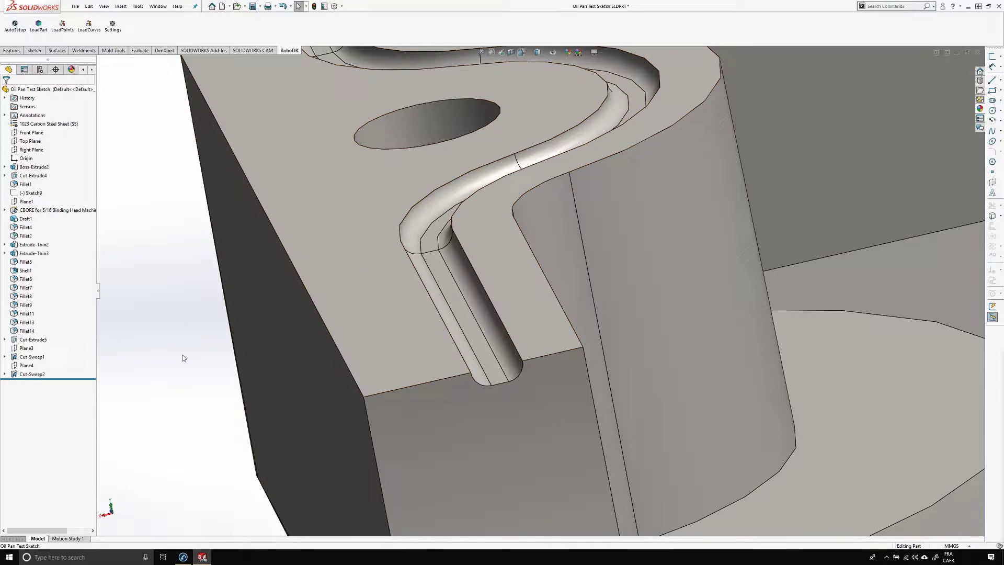
pyautogui.click(35, 51)
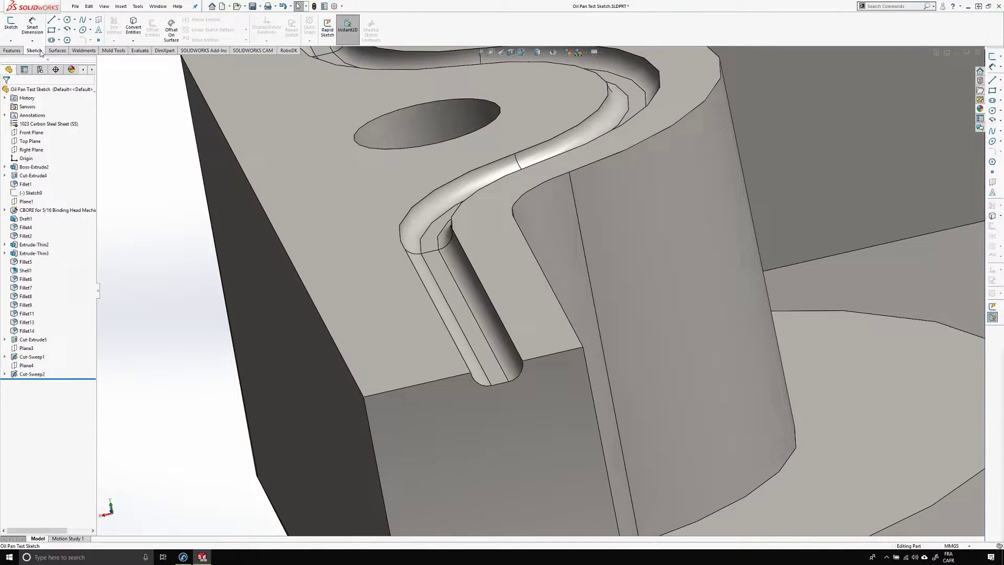
# - Start Sketch18 on the flange top face and select the groove's 720.23 mm tangent edge chain
pyautogui.click(16, 27)
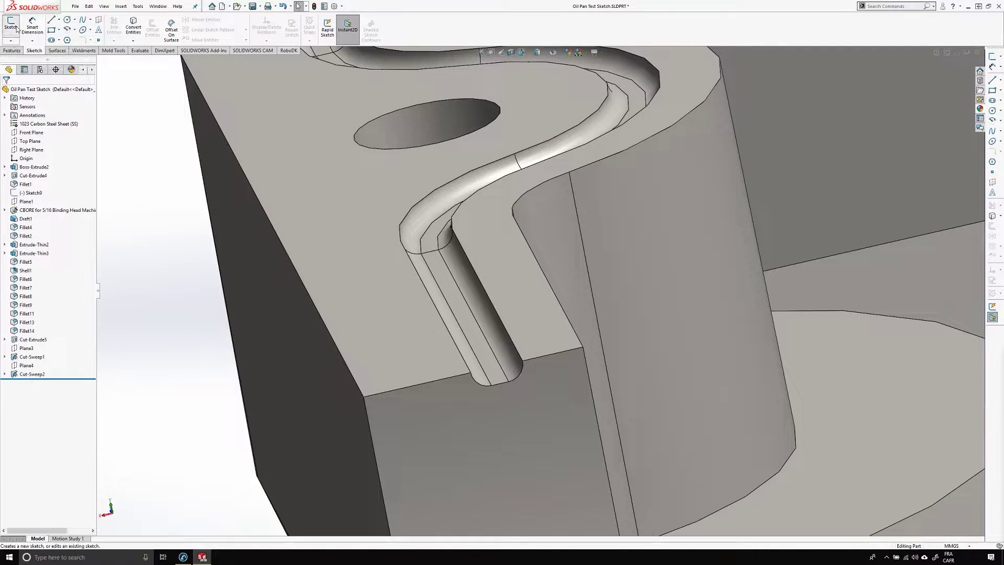
pyautogui.click(414, 319)
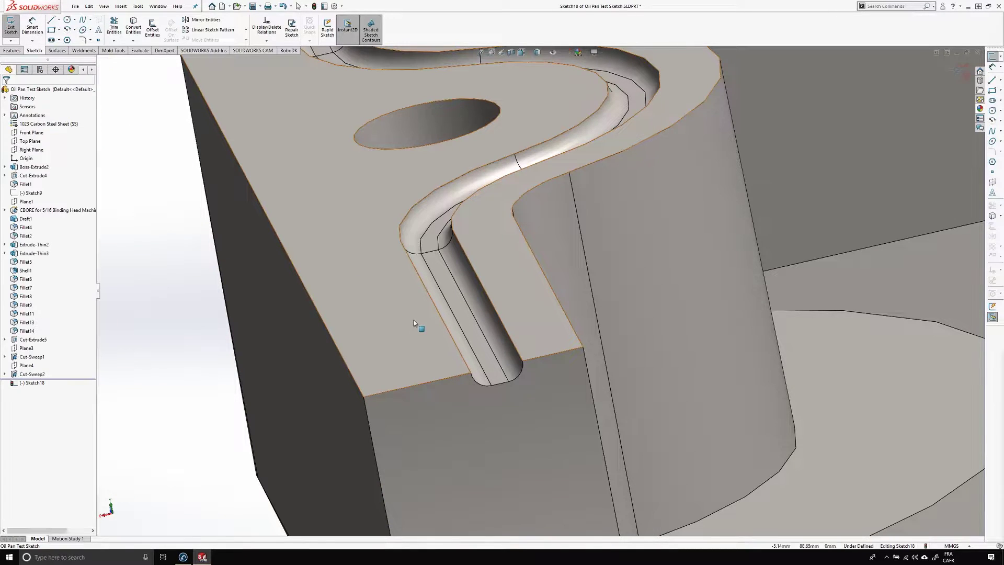
pyautogui.click(499, 317)
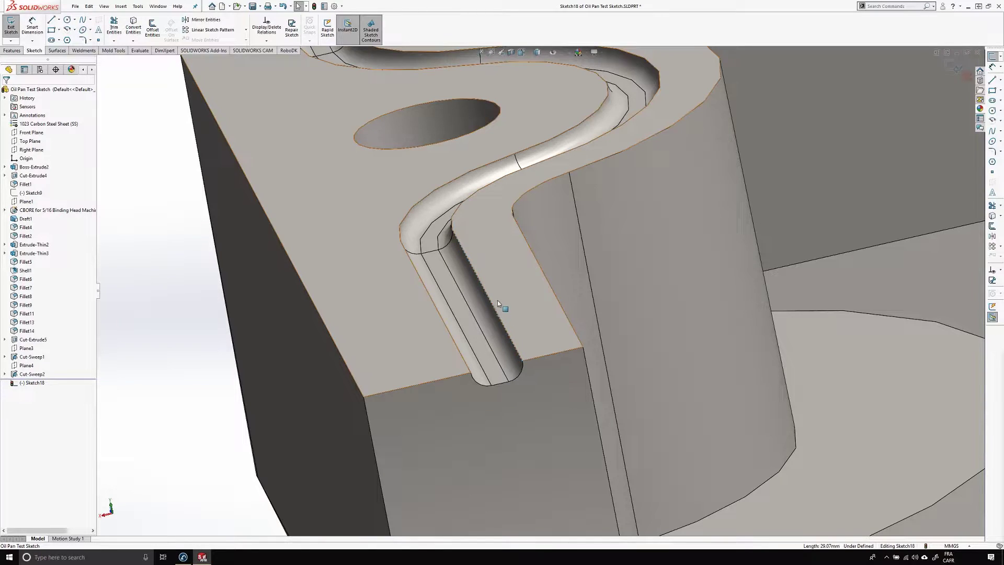
pyautogui.rightClick(463, 252)
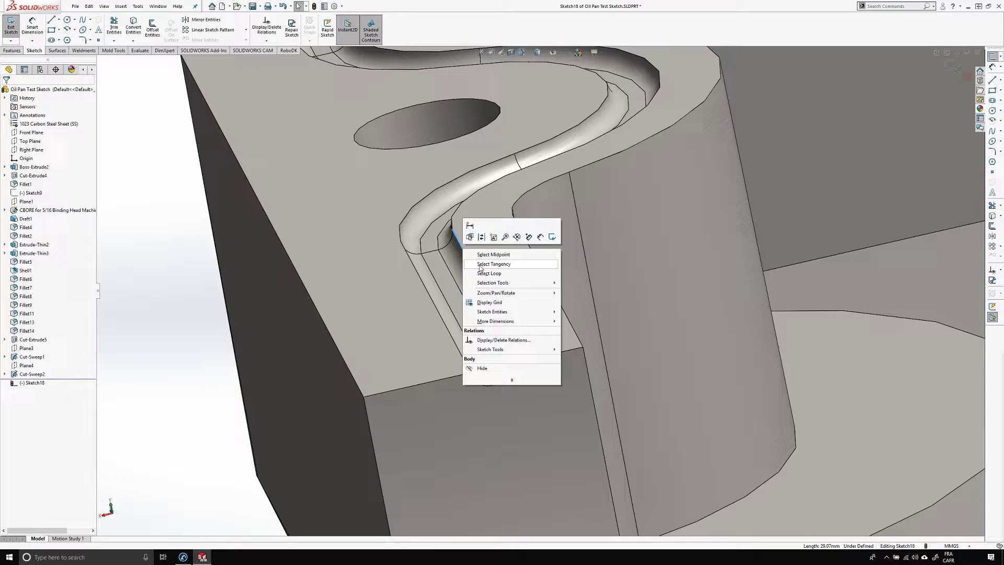
pyautogui.click(480, 265)
pyautogui.scroll(-3, 482, 273)
pyautogui.scroll(5, 489, 280)
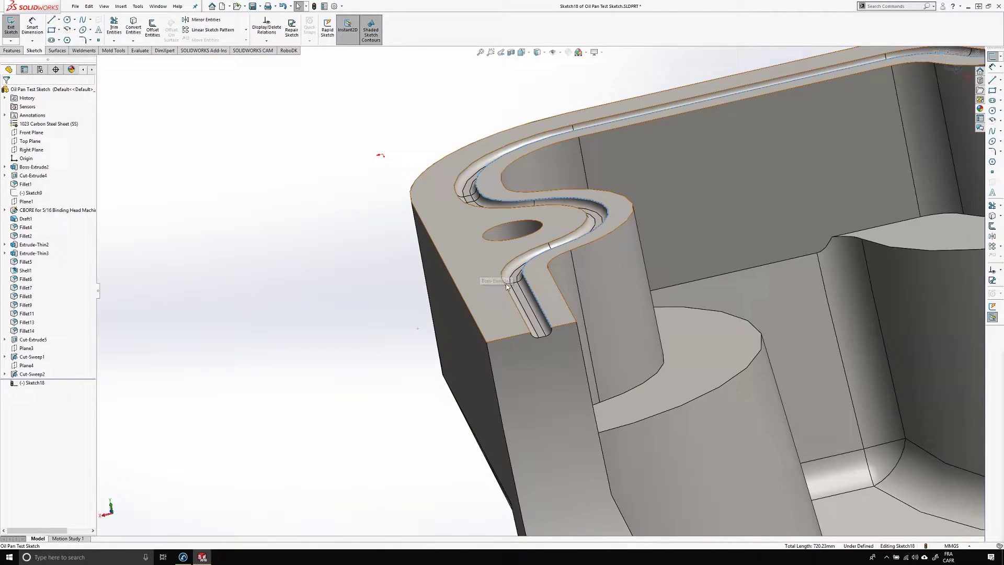
pyautogui.scroll(3, 506, 286)
pyautogui.moveTo(506, 286); pyautogui.dragTo(615, 307, button='middle')
pyautogui.scroll(-3, 699, 304)
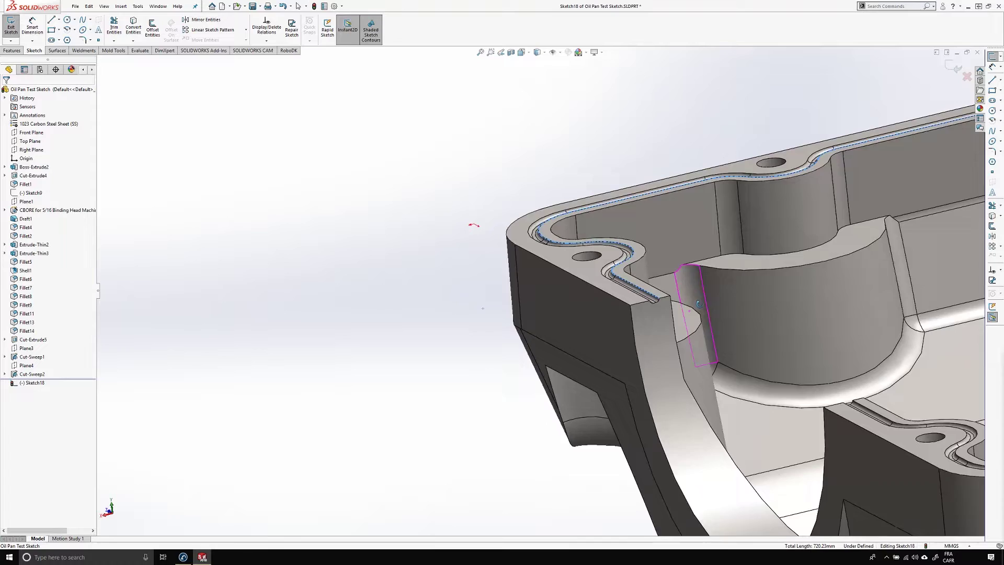
pyautogui.scroll(8, 699, 304)
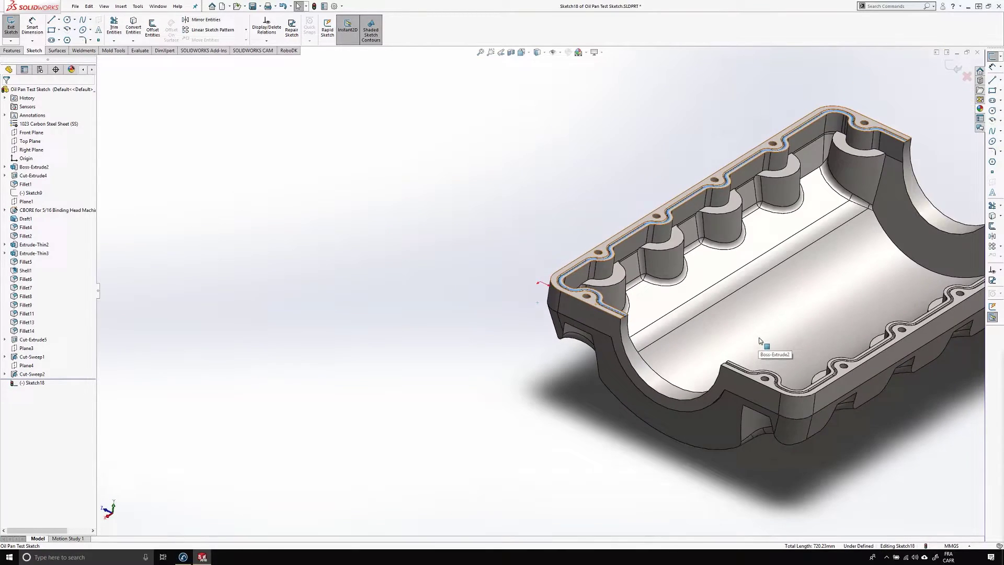
pyautogui.scroll(-3, 774, 360)
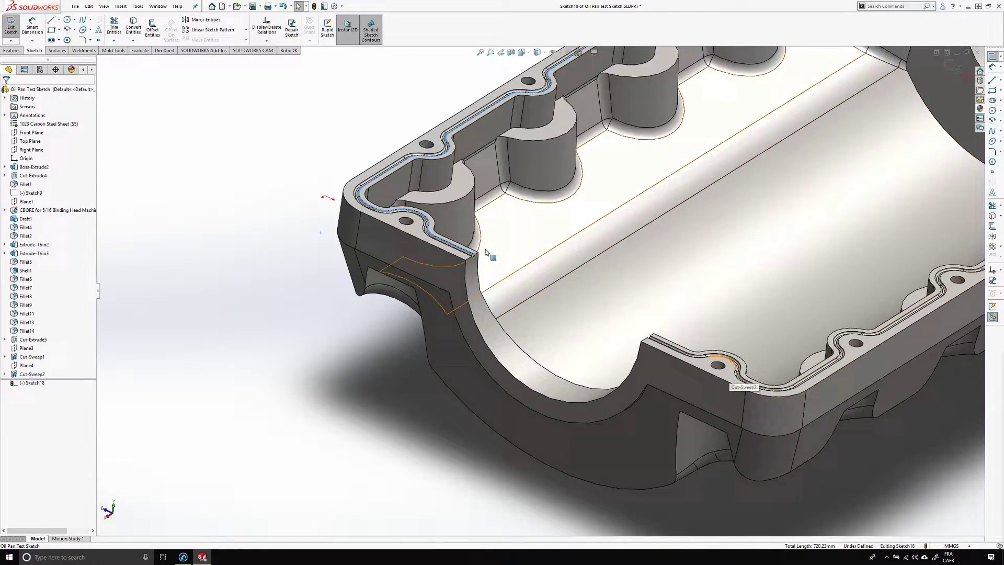
pyautogui.scroll(-2, 485, 249)
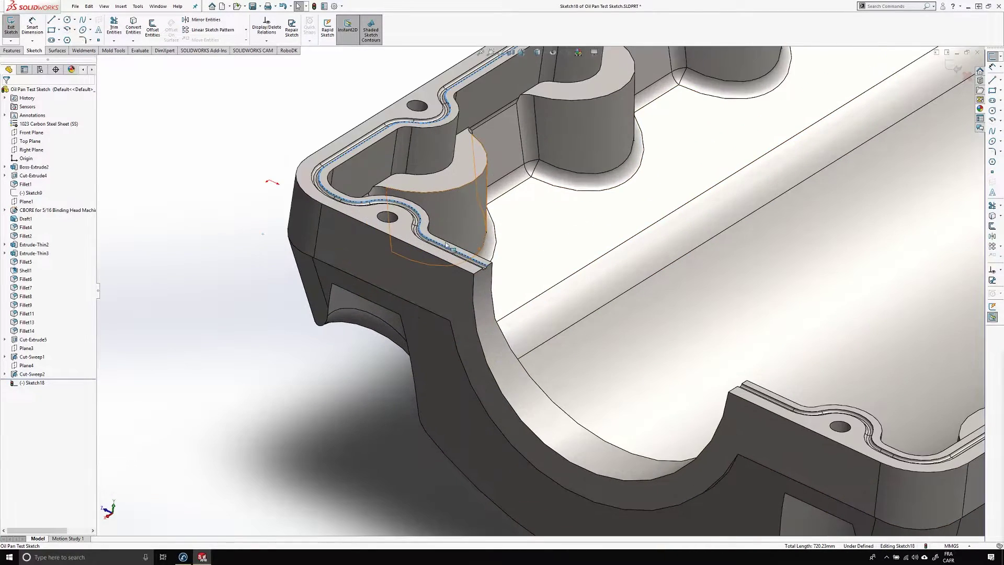
# - Offset the selected groove edge chain by 1.50 mm into Sketch18
pyautogui.click(153, 31)
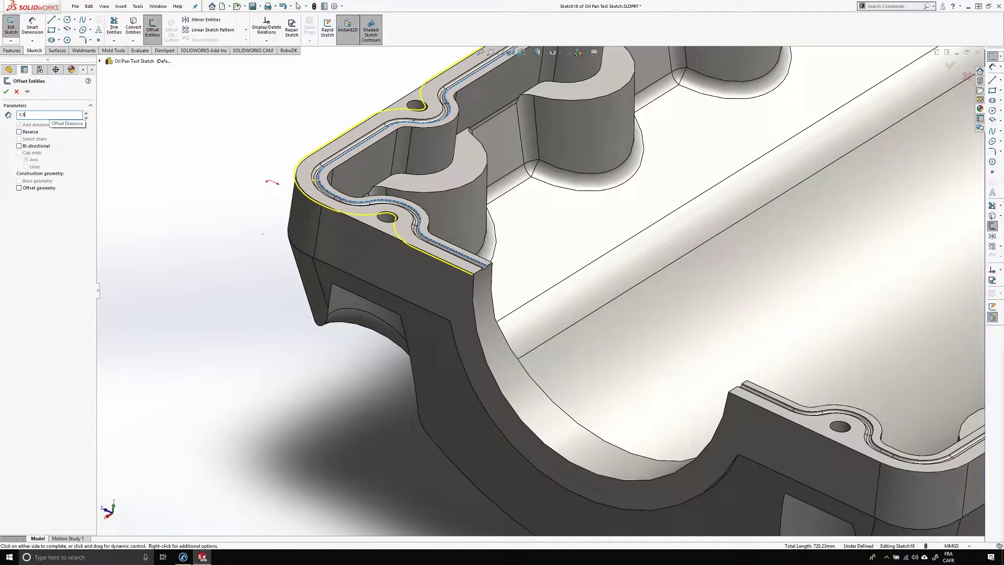
pyautogui.press('Return')
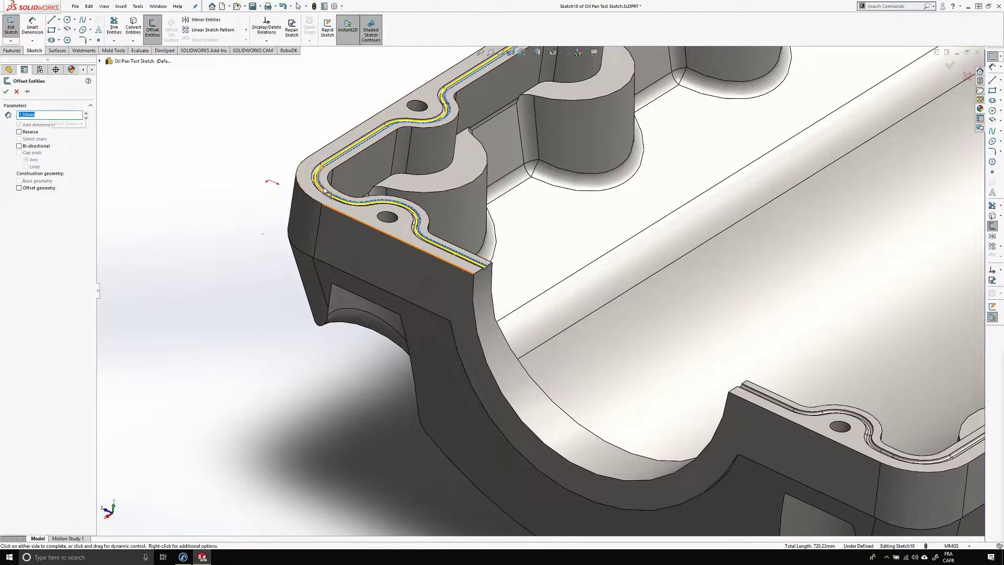
pyautogui.press('Return')
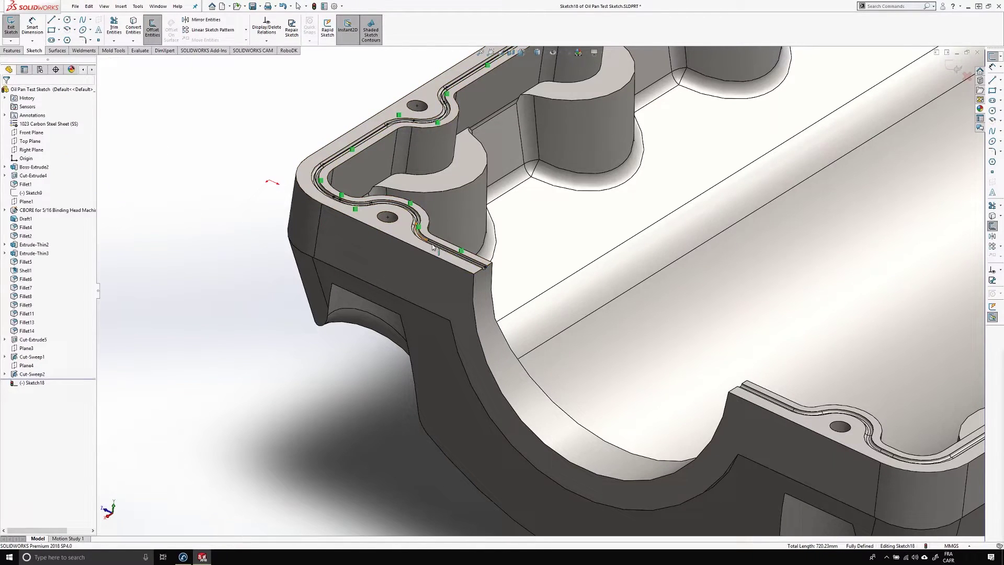
pyautogui.scroll(-10, 470, 331)
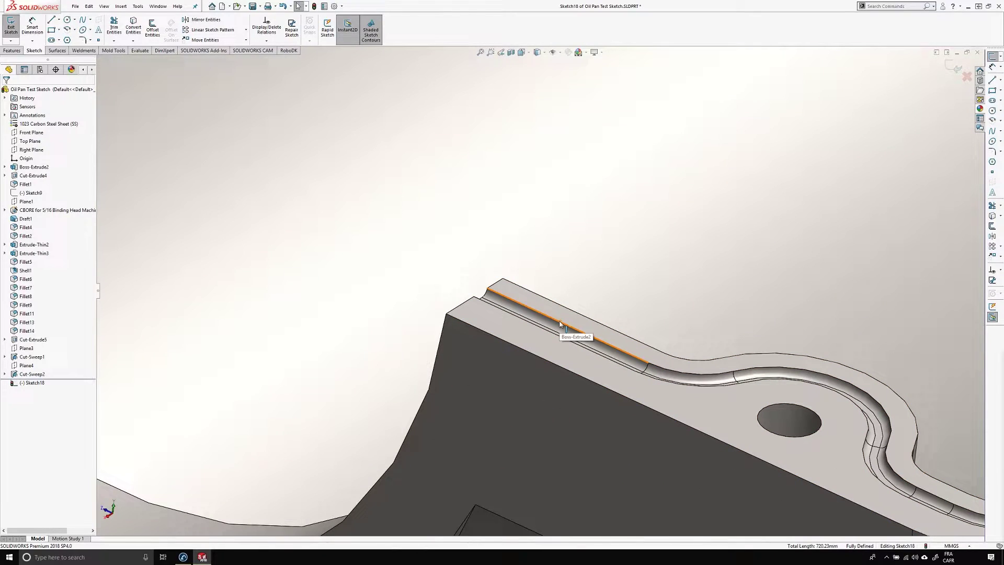
# - Select the groove's other 735.19 mm tangent edge chain and offset it by 1.50 mm
pyautogui.click(561, 323)
pyautogui.rightClick(637, 359)
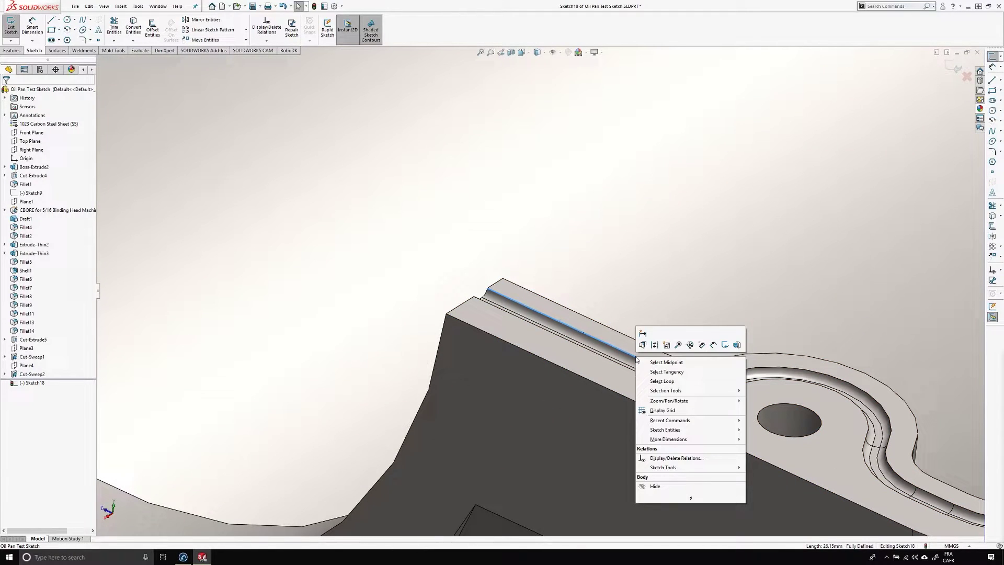
pyautogui.click(667, 371)
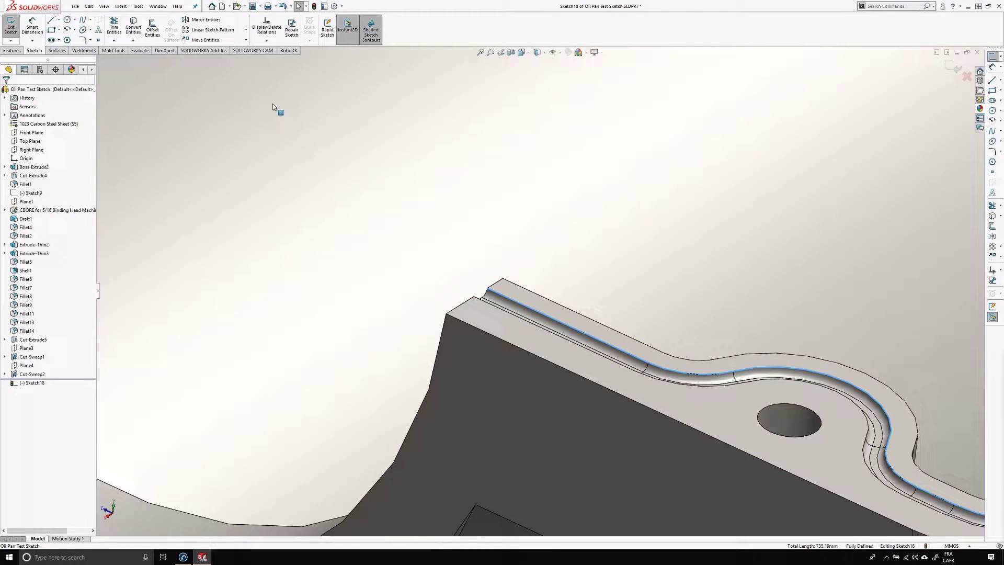
pyautogui.click(152, 26)
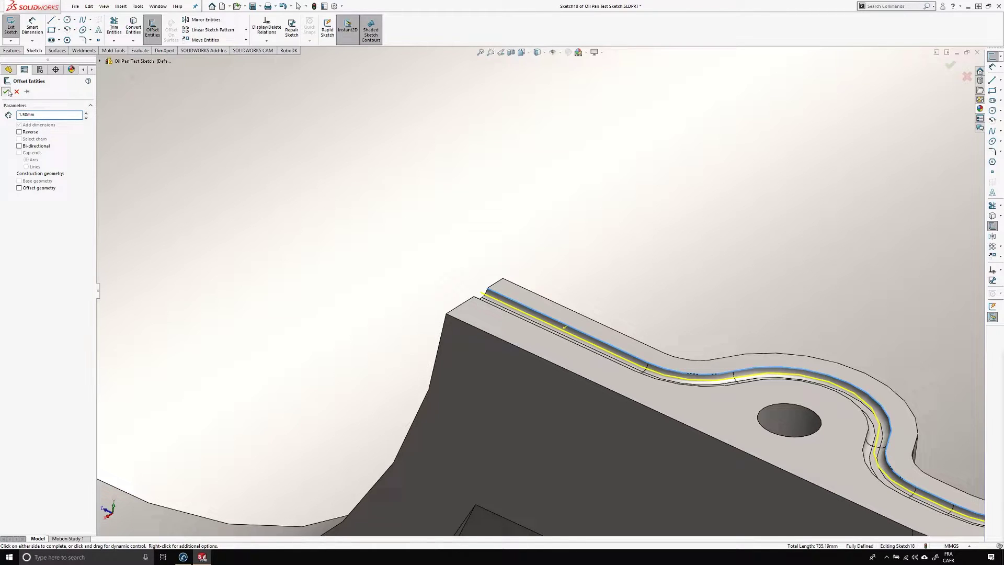
pyautogui.click(7, 90)
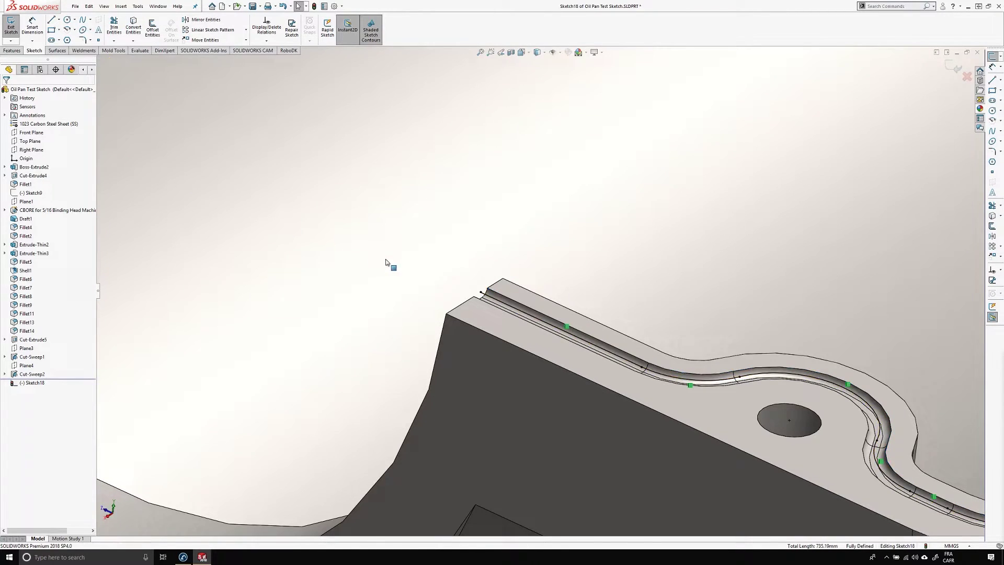
# - Exit Sketch18, hide it in the design tree, and switch to the RoboDK add-in tab
pyautogui.press('f')
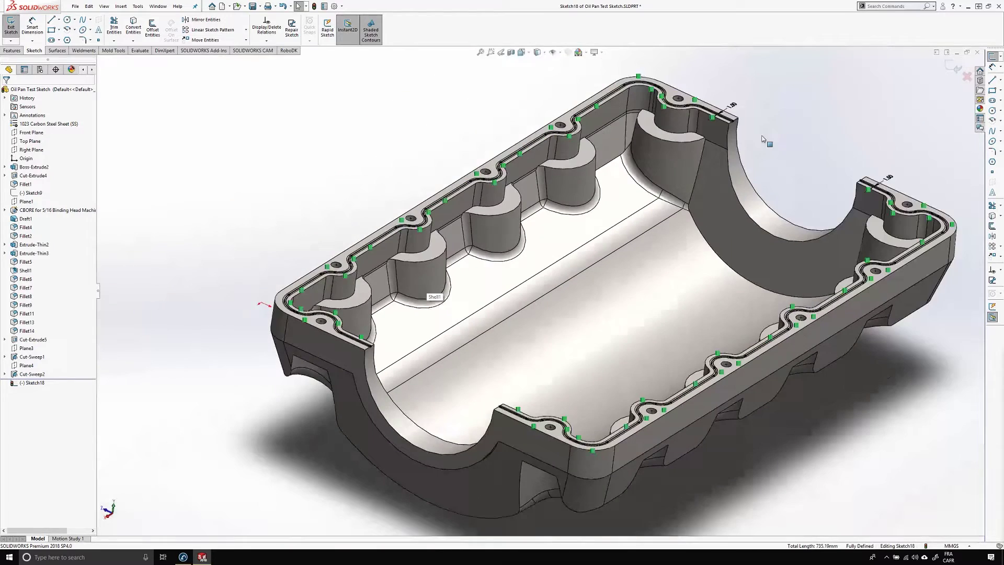
pyautogui.click(957, 69)
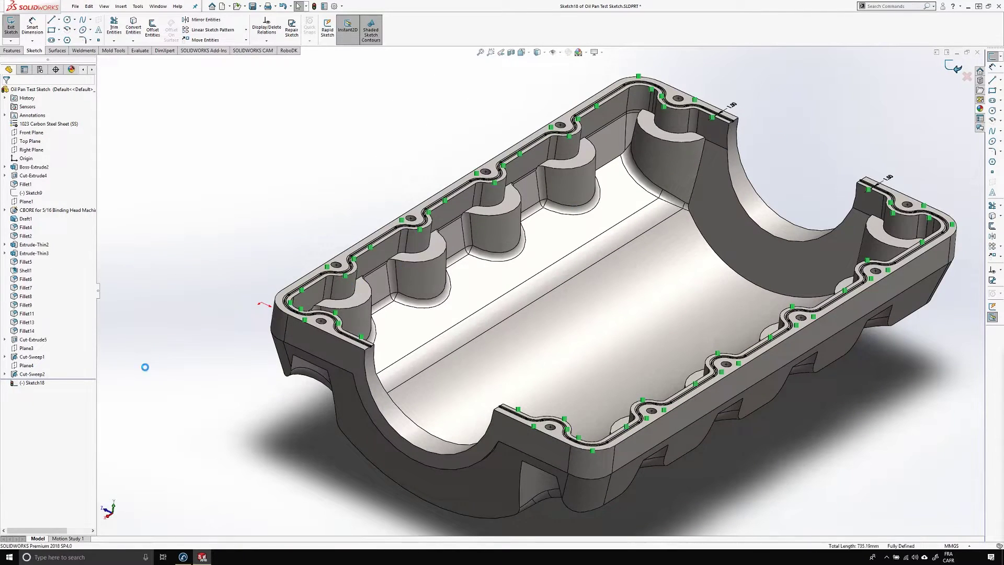
pyautogui.click(31, 382)
pyautogui.rightClick(33, 384)
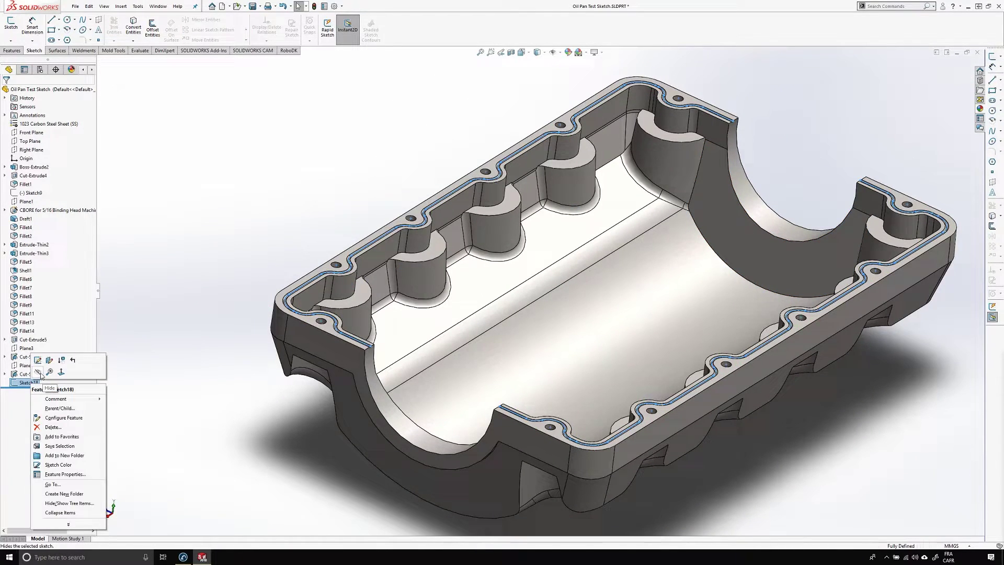
pyautogui.click(37, 372)
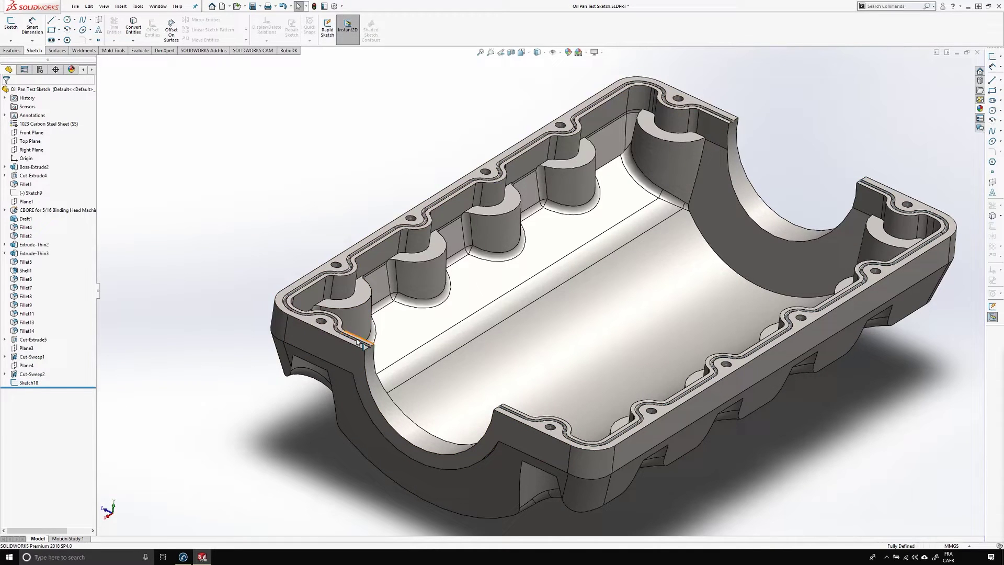
pyautogui.scroll(-5, 357, 343)
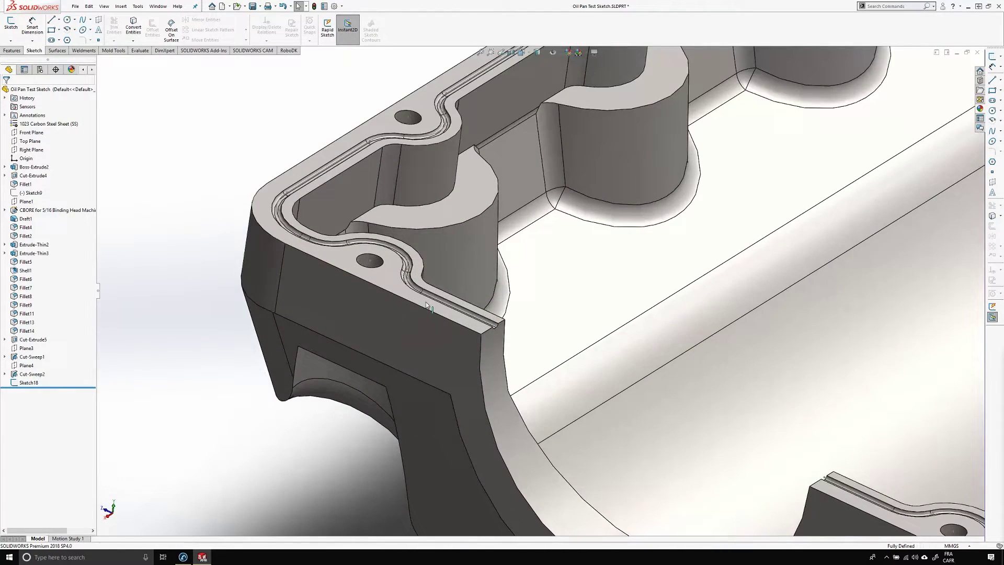
pyautogui.click(289, 51)
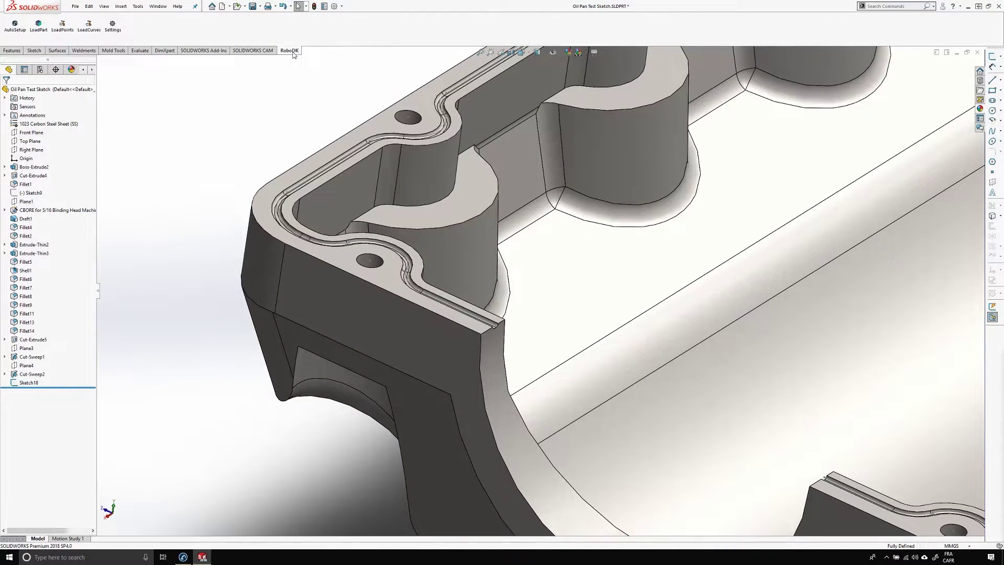
pyautogui.click(112, 26)
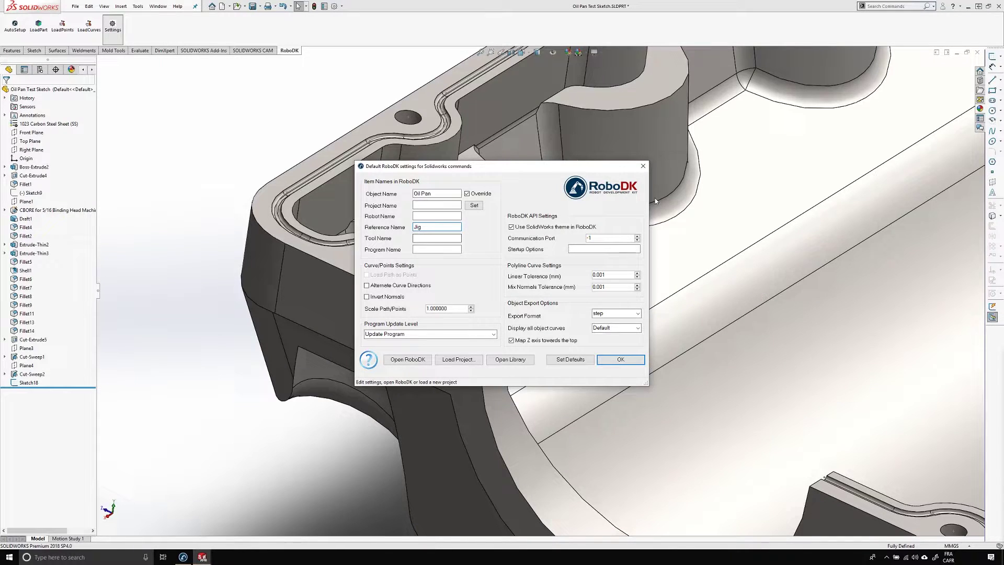
pyautogui.click(621, 359)
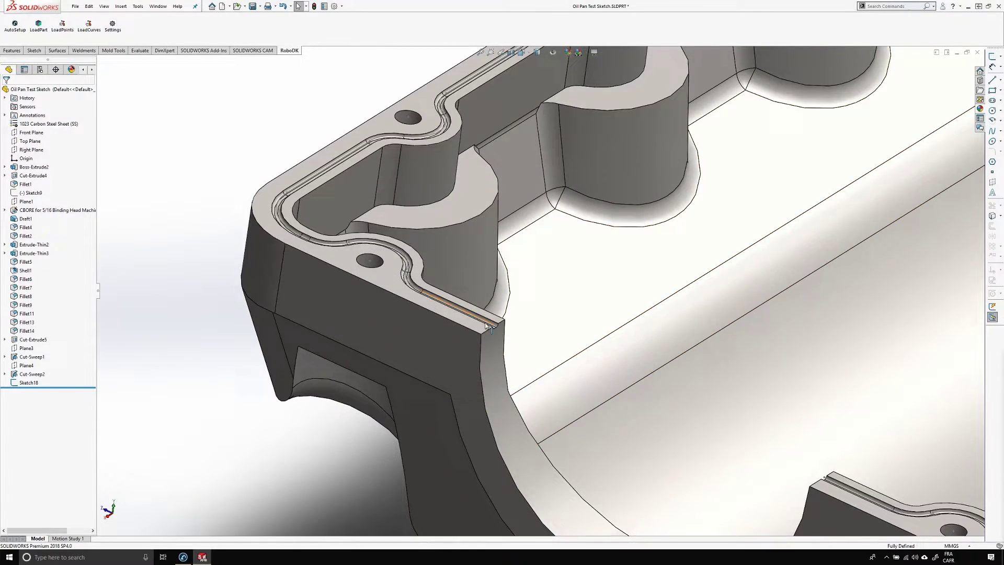
# - Launch RoboDK AutoSetup and select the first groove lines, splines and arcs of Sketch18
pyautogui.scroll(-3, 478, 323)
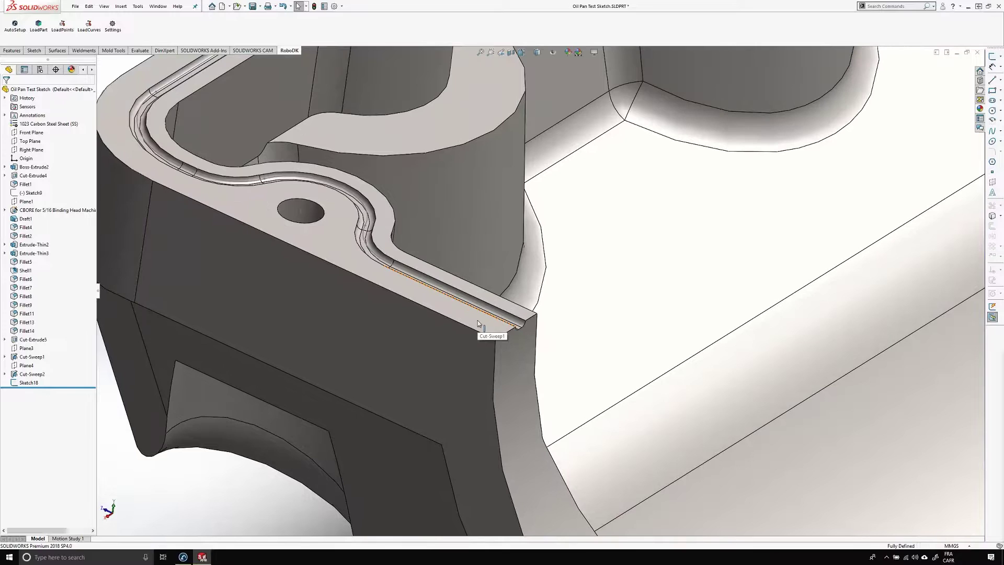
pyautogui.click(14, 26)
pyautogui.scroll(-2, 442, 298)
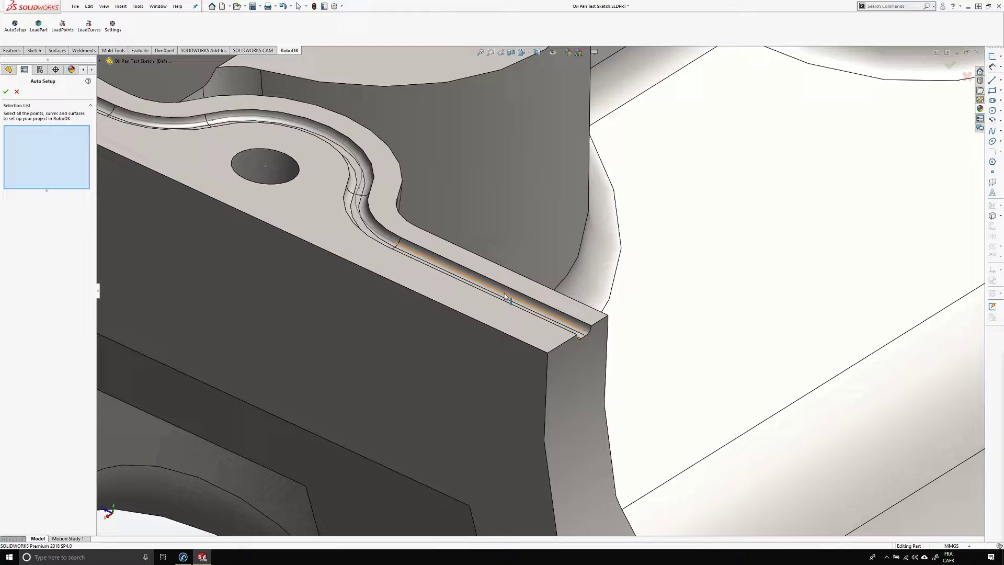
pyautogui.click(506, 296)
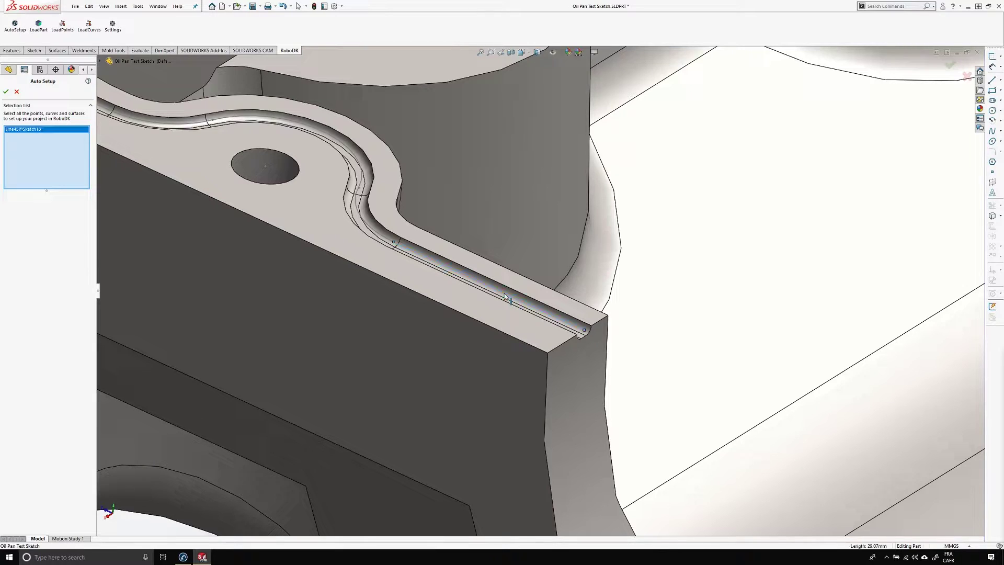
pyautogui.click(370, 227)
pyautogui.click(359, 166)
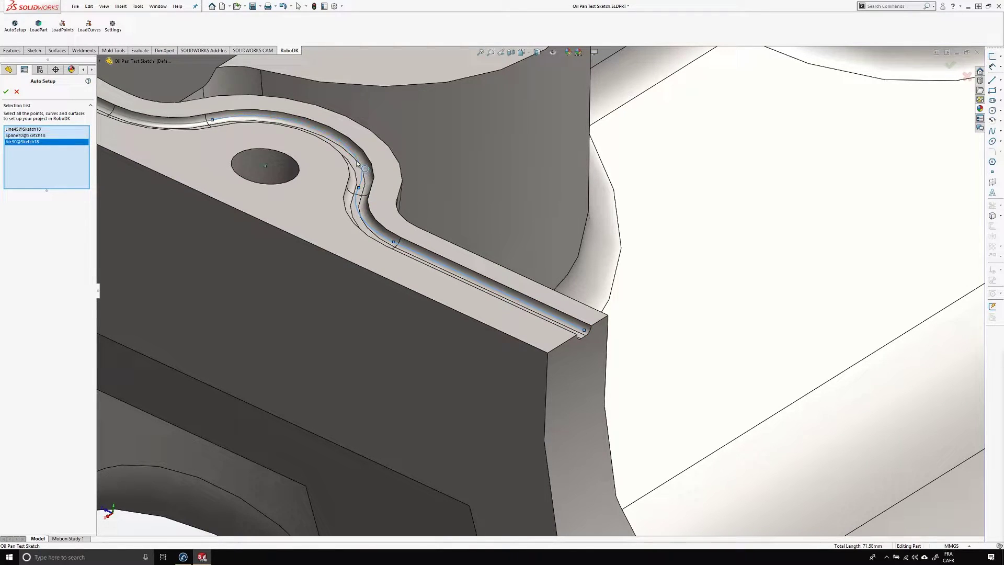
pyautogui.click(212, 121)
pyautogui.moveTo(244, 235); pyautogui.dragTo(324, 251, button='middle')
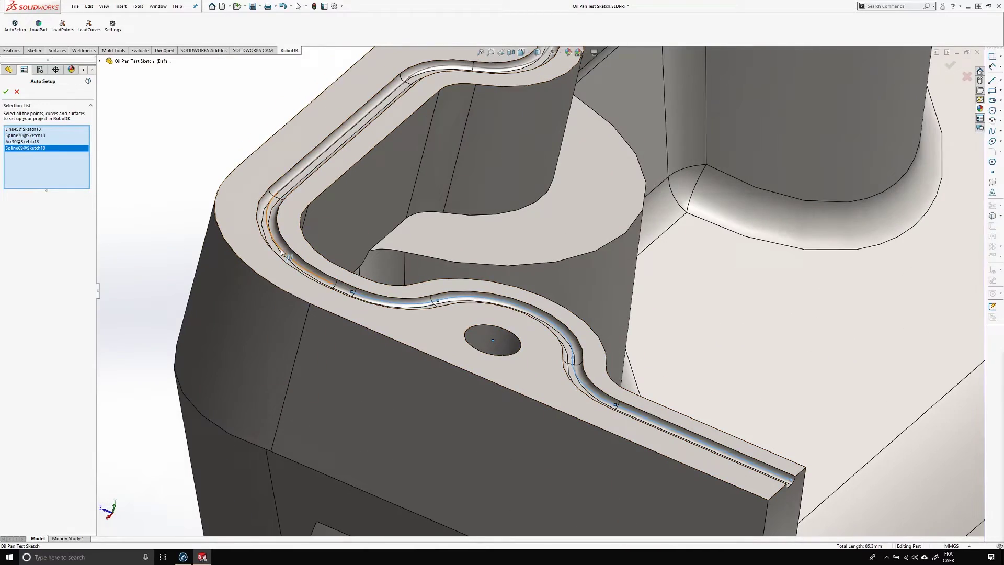
pyautogui.click(246, 246)
pyautogui.click(335, 105)
pyautogui.scroll(2, 335, 104)
pyautogui.scroll(-2, 606, 78)
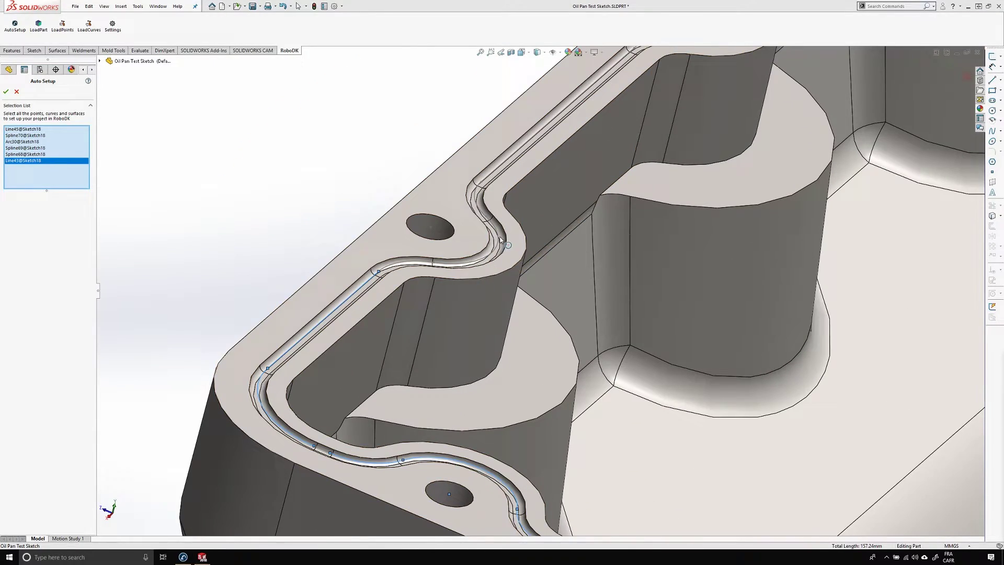
pyautogui.click(414, 264)
pyautogui.click(497, 238)
pyautogui.click(479, 201)
# - Select the remaining groove segments around the flange corners until the loop closes
pyautogui.moveTo(495, 174); pyautogui.dragTo(529, 292, button='middle')
pyautogui.click(501, 299)
pyautogui.click(606, 243)
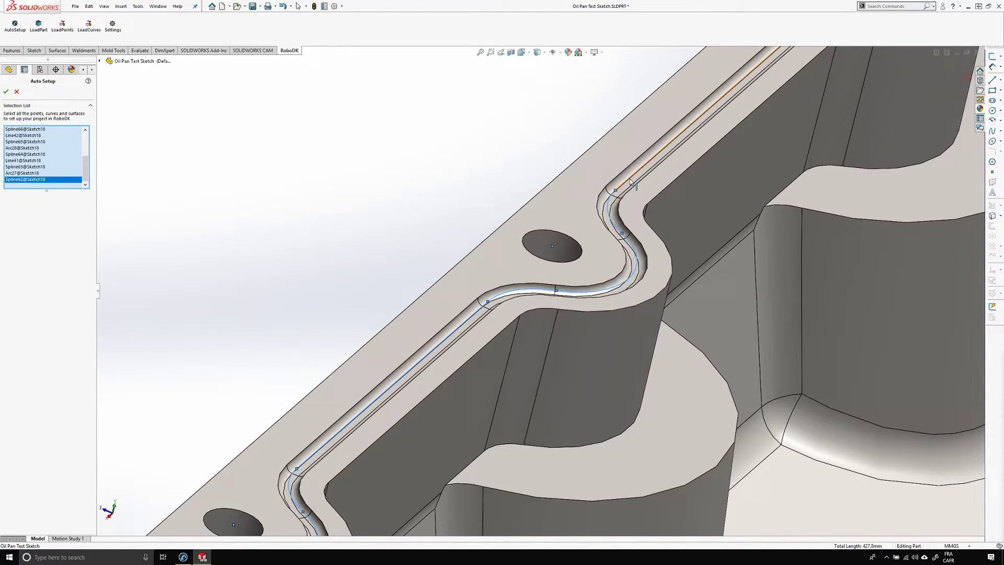
pyautogui.moveTo(606, 243); pyautogui.dragTo(711, 285, button='middle')
pyautogui.click(456, 308)
pyautogui.click(711, 285)
pyautogui.click(767, 316)
pyautogui.moveTo(766, 315); pyautogui.dragTo(396, 399, button='middle')
pyautogui.click(564, 400)
pyautogui.click(563, 400)
pyautogui.click(395, 399)
pyautogui.scroll(-3, 408, 400)
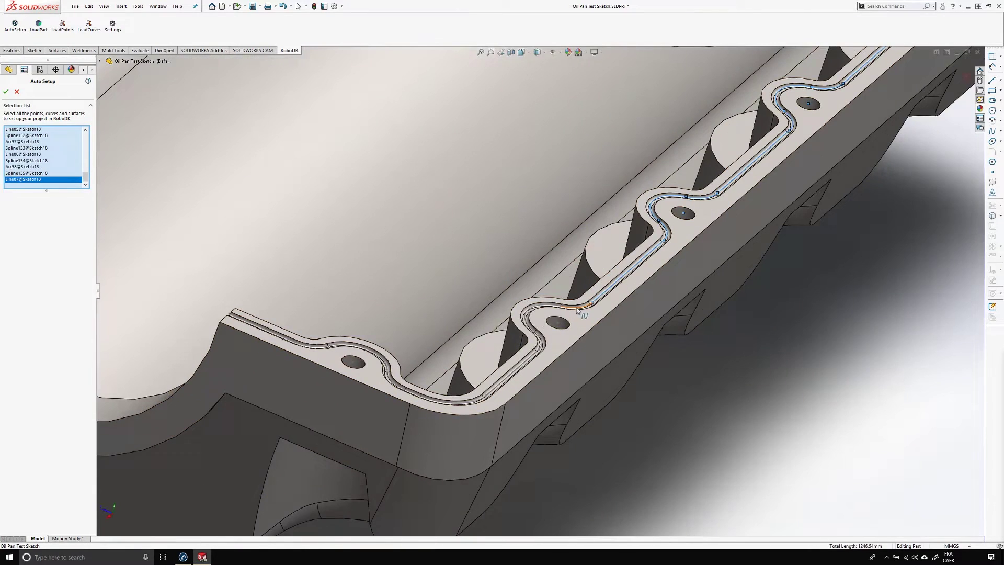
pyautogui.click(421, 401)
pyautogui.click(422, 402)
pyautogui.click(411, 393)
pyautogui.click(387, 367)
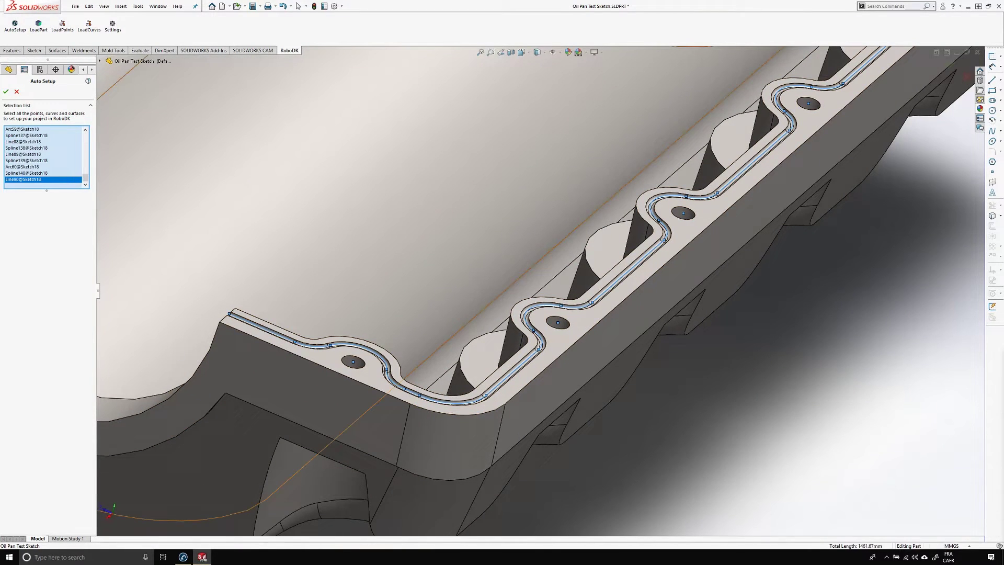
pyautogui.click(324, 342)
pyautogui.click(238, 312)
pyautogui.scroll(-3, 257, 343)
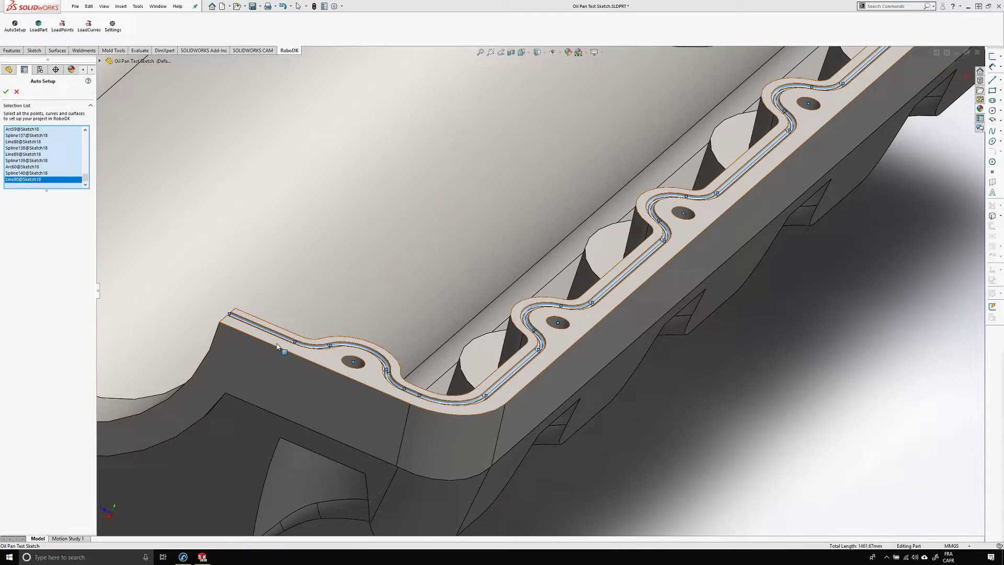
# - Add both flange top faces and confirm the AutoSetup to send the project to RoboDK
pyautogui.click(277, 403)
pyautogui.moveTo(277, 402); pyautogui.dragTo(277, 343, button='middle')
pyautogui.scroll(-2, 281, 347)
pyautogui.scroll(3, 230, 232)
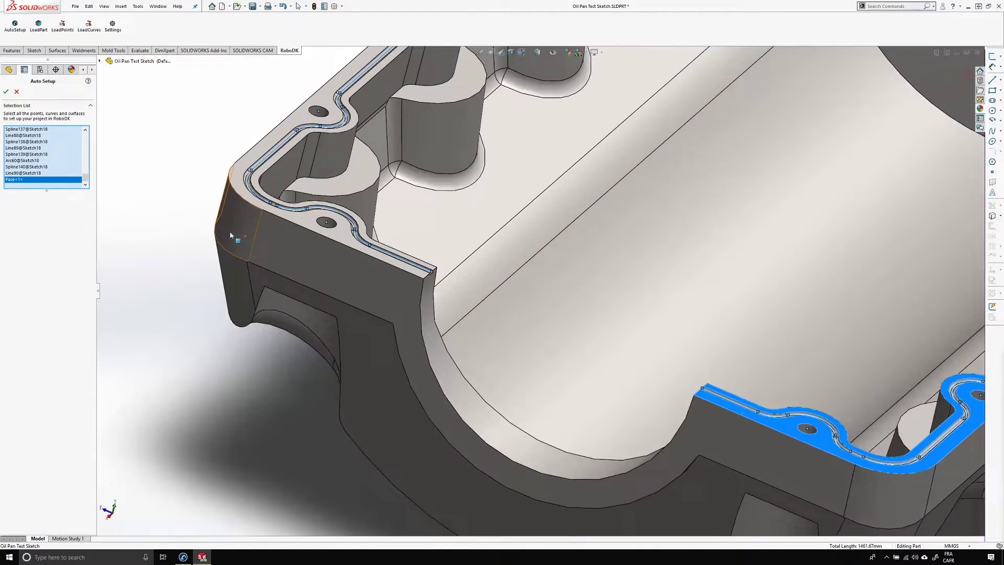
pyautogui.click(355, 256)
pyautogui.scroll(2, 430, 291)
pyautogui.scroll(-4, 430, 291)
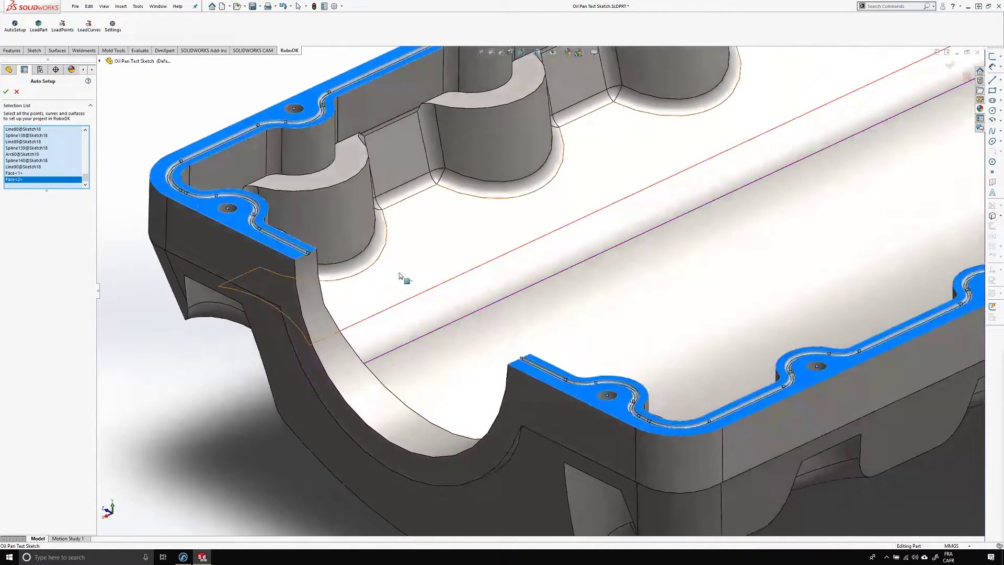
pyautogui.scroll(5, 482, 331)
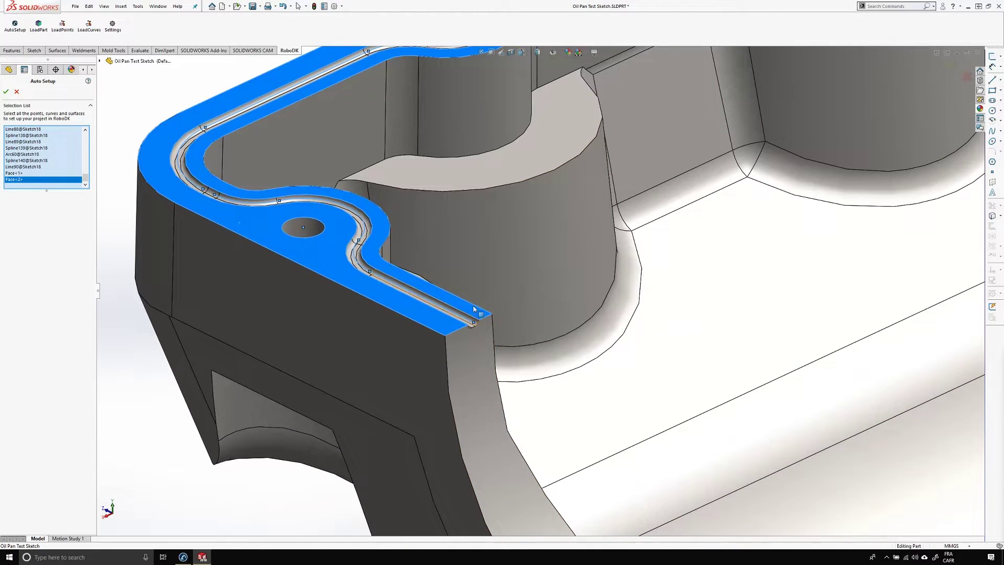
pyautogui.scroll(-2, 473, 325)
pyautogui.scroll(-5, 473, 325)
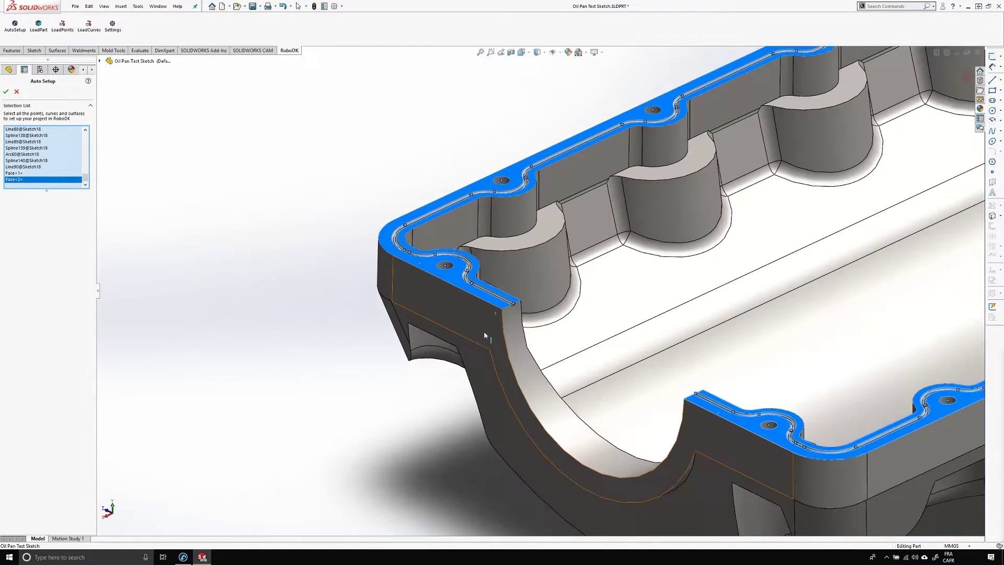
pyautogui.scroll(2, 837, 299)
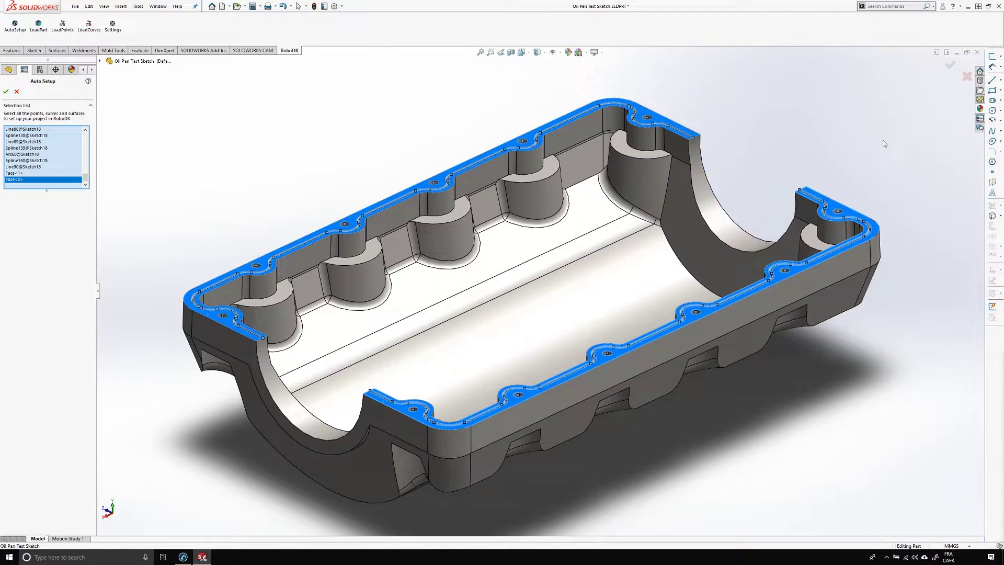
pyautogui.click(952, 67)
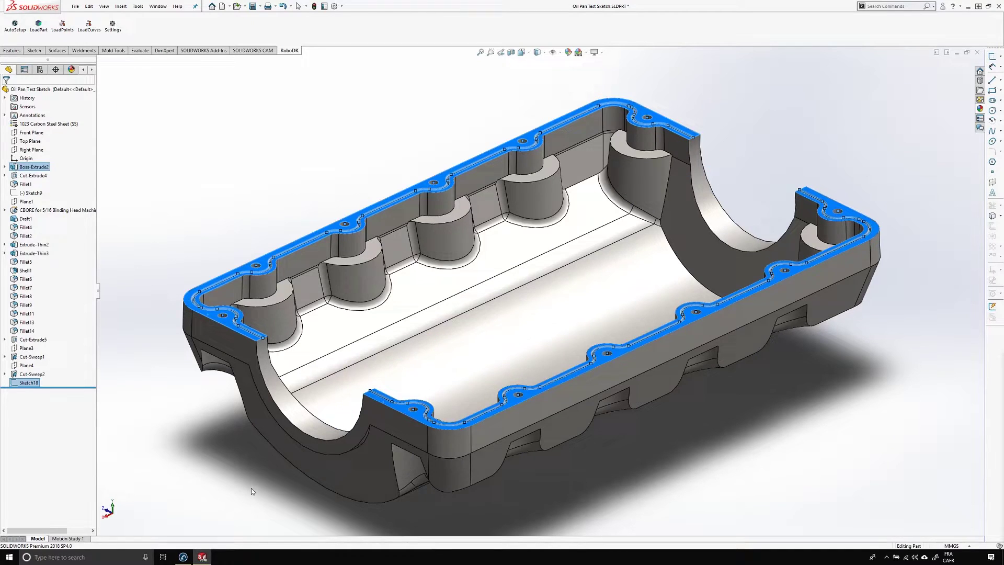
# - Open the Oil Pan Settings curve follow project in RoboDK
pyautogui.click(184, 557)
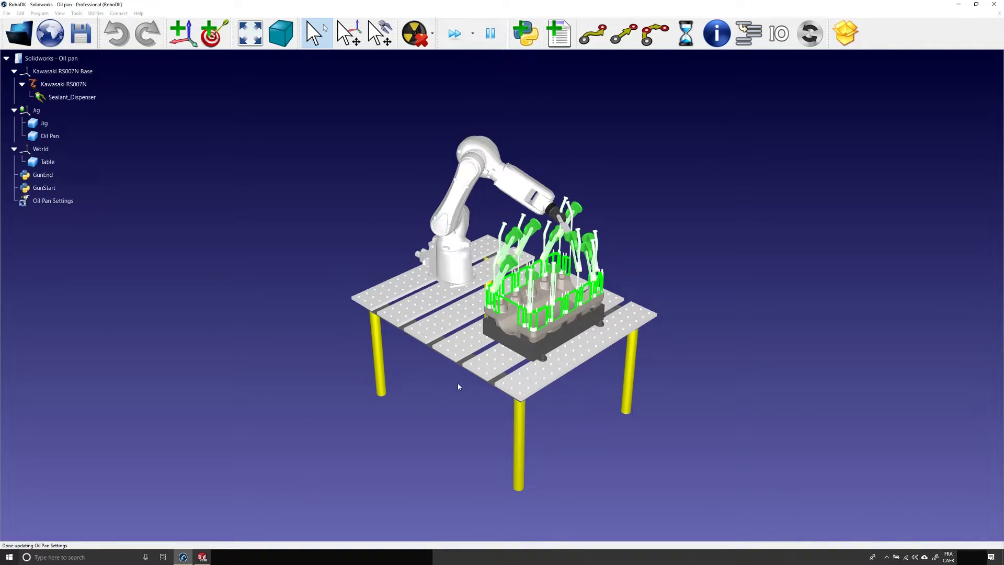
pyautogui.doubleClick(66, 202)
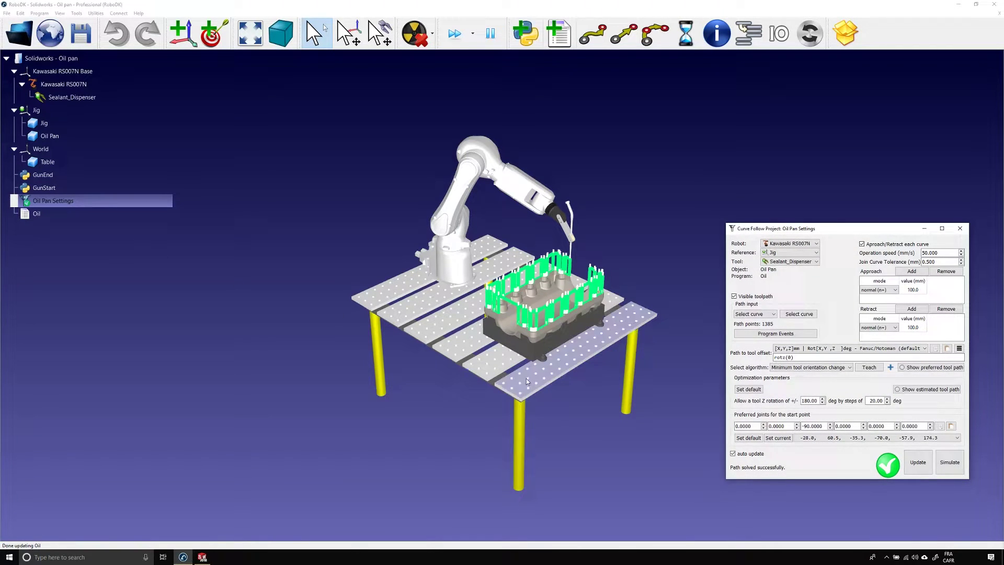
pyautogui.moveTo(543, 465); pyautogui.dragTo(520, 443, button='right')
pyautogui.scroll(5, 575, 294)
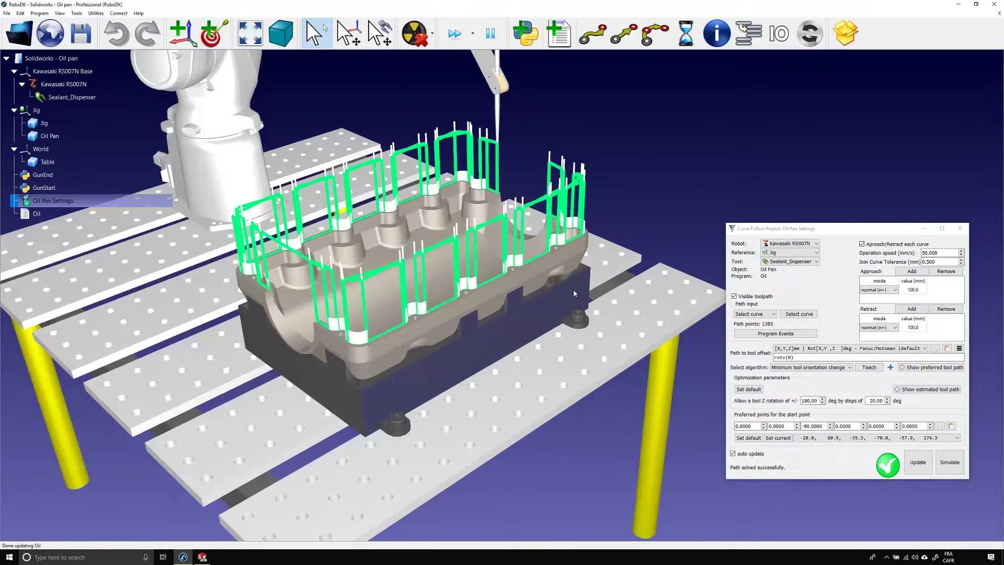
pyautogui.scroll(-3, 570, 217)
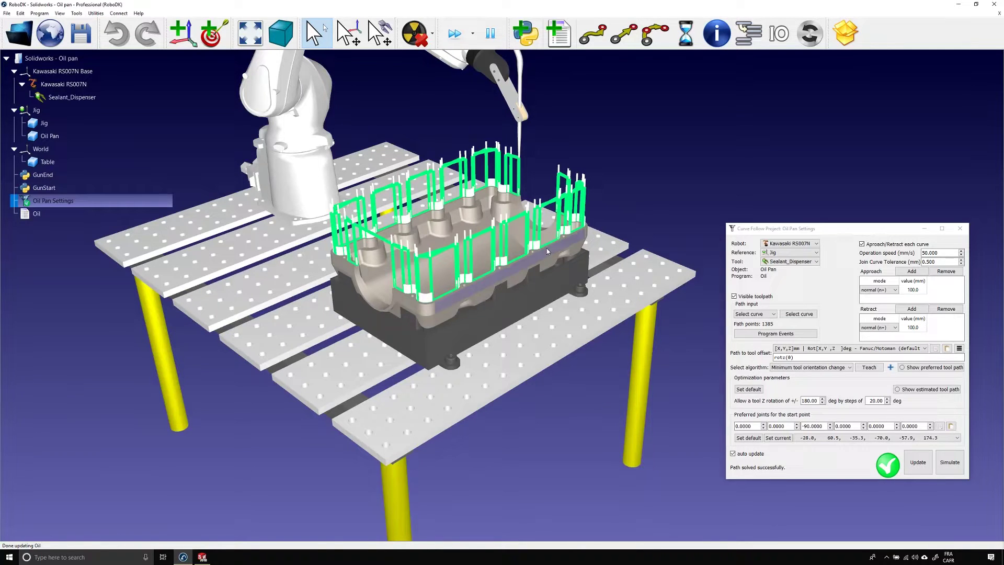
# - Recompute the 1385-point sealant path and run the 2 min 1.1 s Oil simulation
pyautogui.click(917, 462)
pyautogui.click(951, 465)
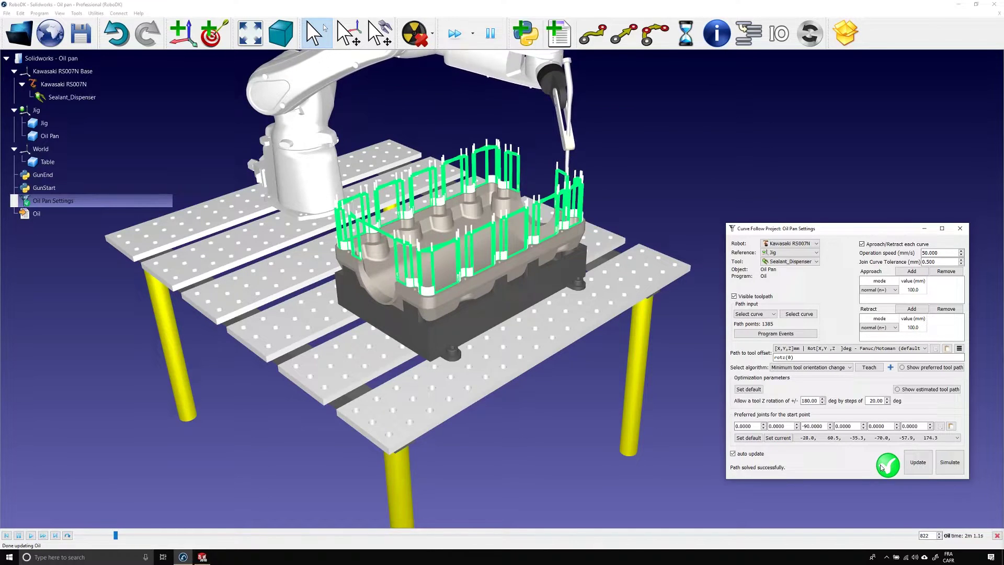
pyautogui.click(691, 477)
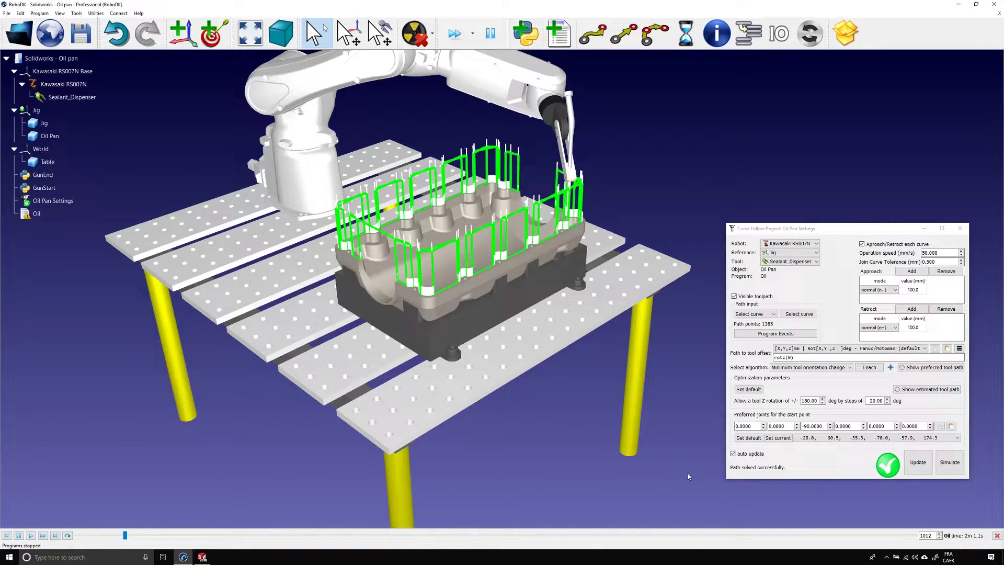
pyautogui.scroll(3, 620, 199)
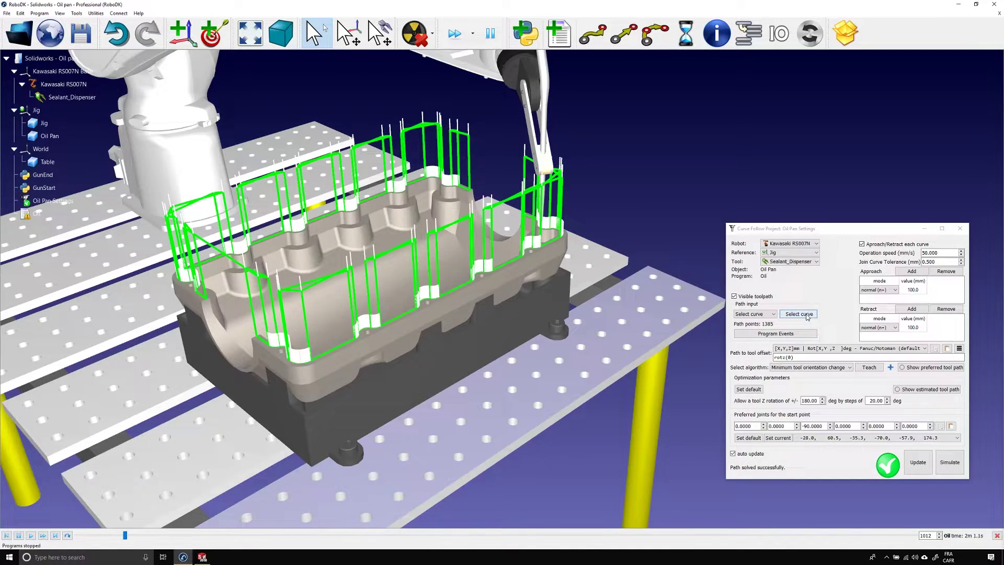
# - Enter curve selection and reverse the direction of the curve near the boss
pyautogui.click(799, 315)
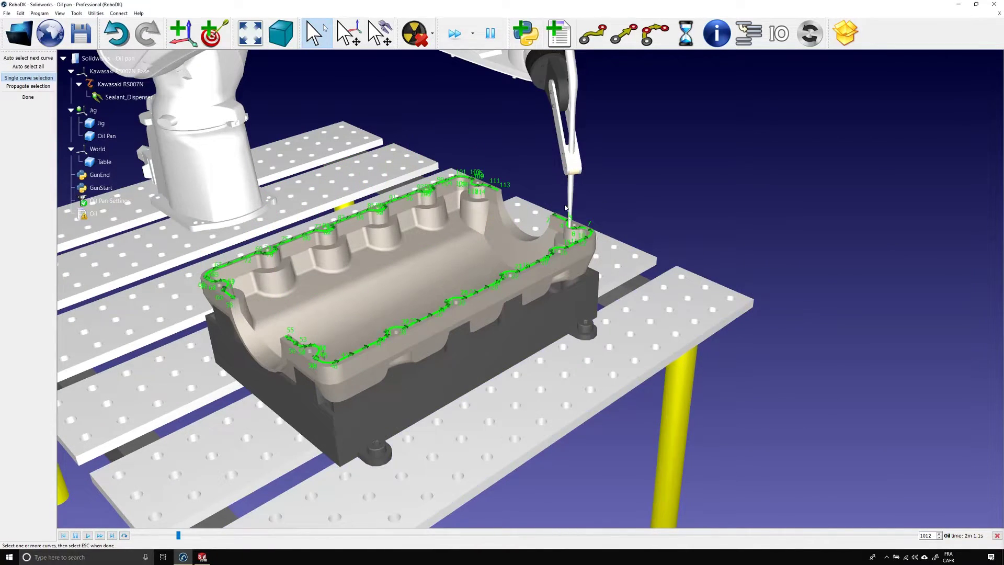
pyautogui.scroll(5, 567, 215)
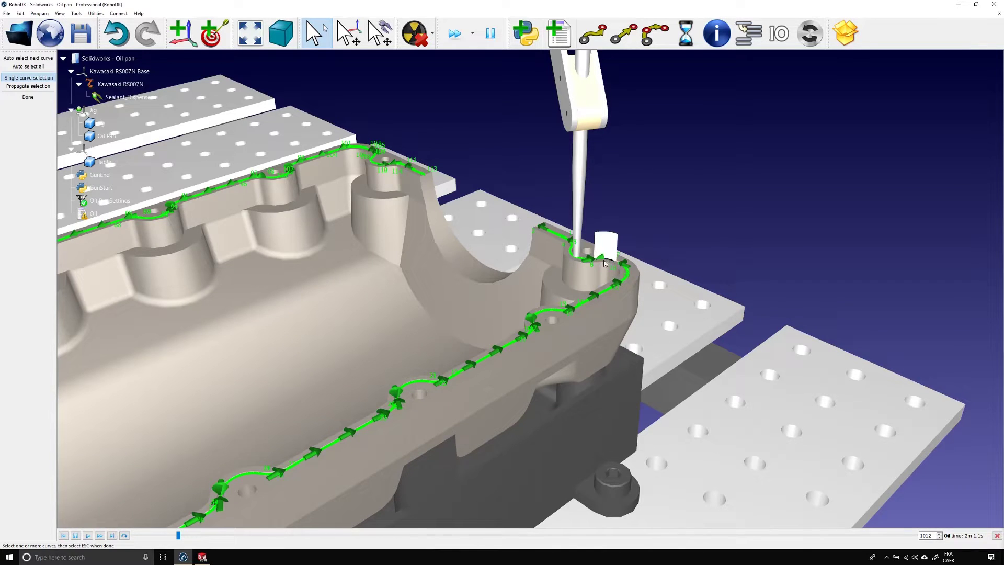
pyautogui.rightClick(618, 262)
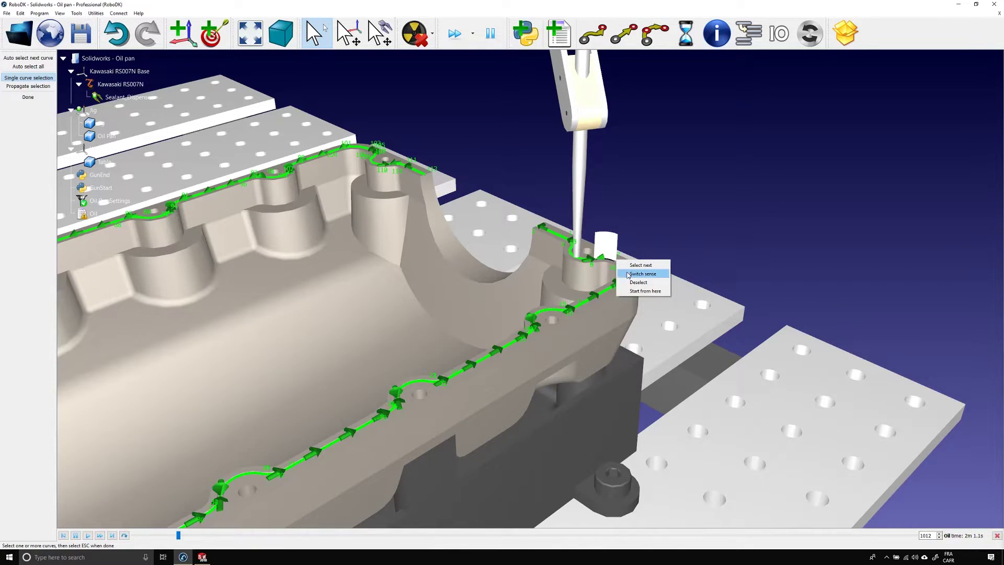
pyautogui.click(628, 274)
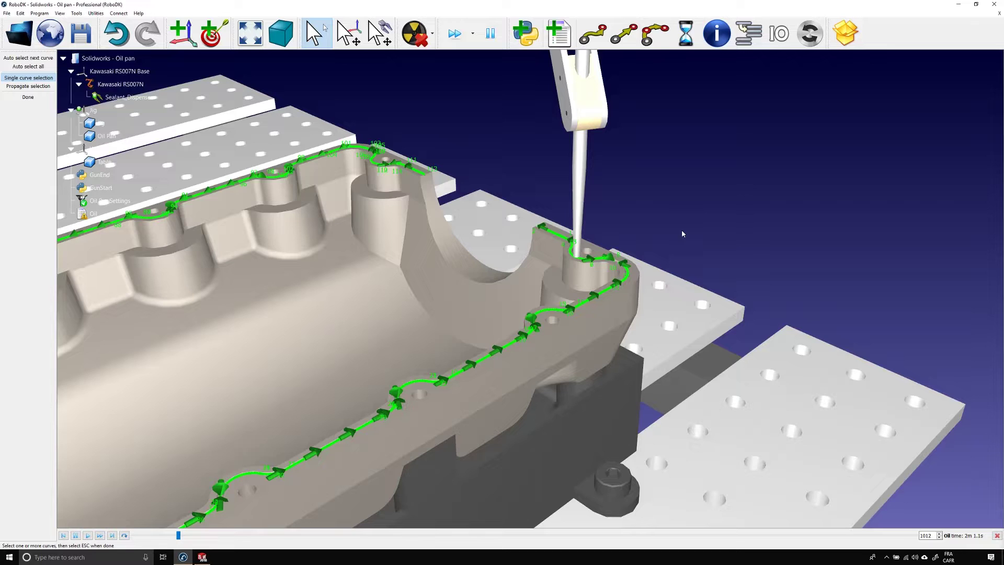
pyautogui.scroll(-6, 682, 231)
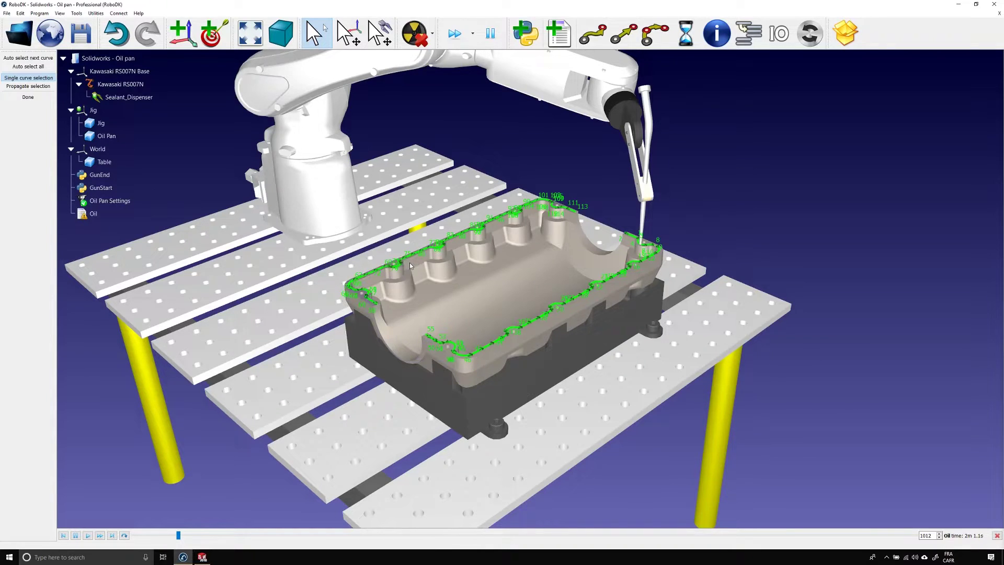
pyautogui.scroll(6, 657, 244)
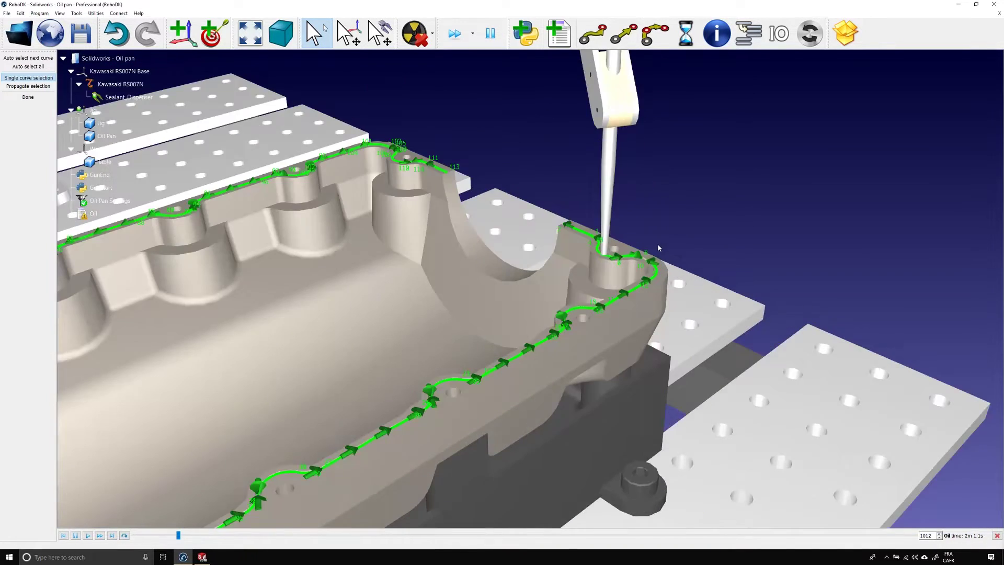
# - Reset the curve selection and pick the corner curve, reversed, as the new start
pyautogui.rightClick(646, 186)
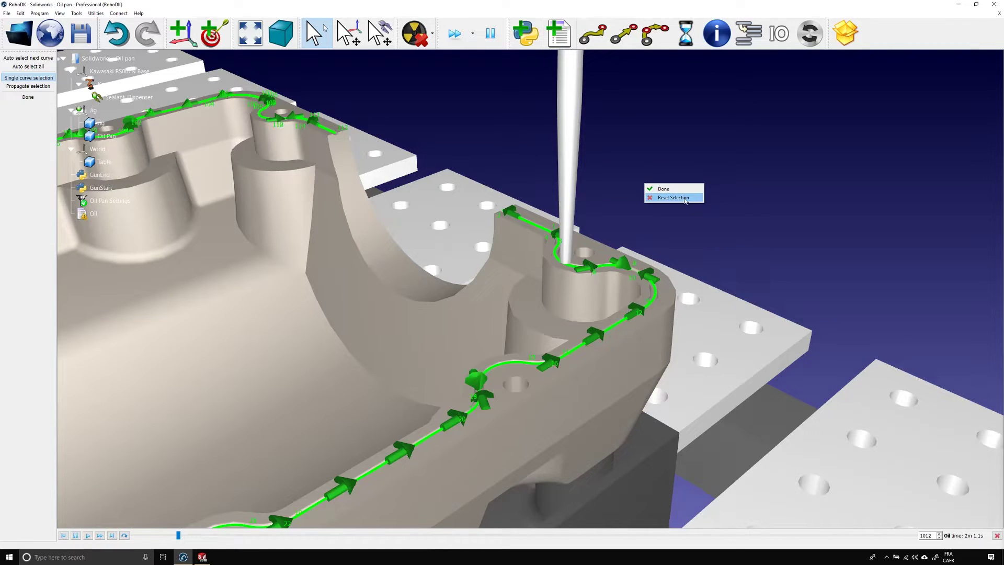
pyautogui.click(685, 198)
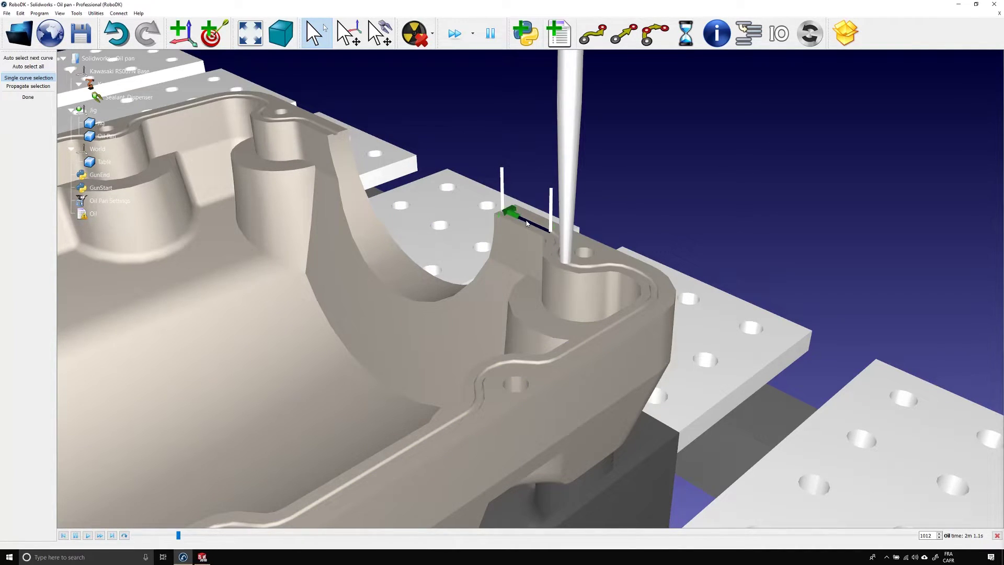
pyautogui.rightClick(527, 224)
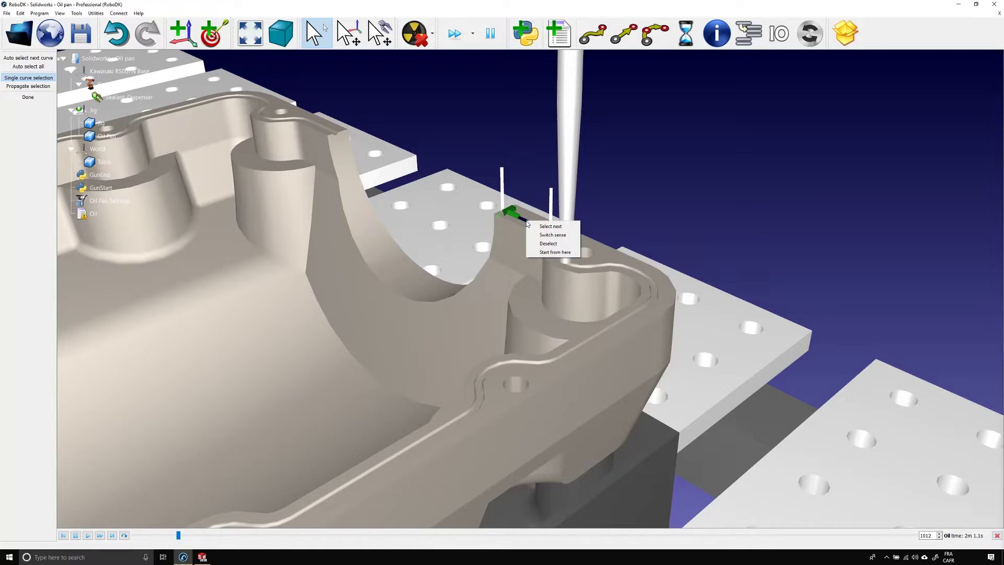
pyautogui.click(556, 234)
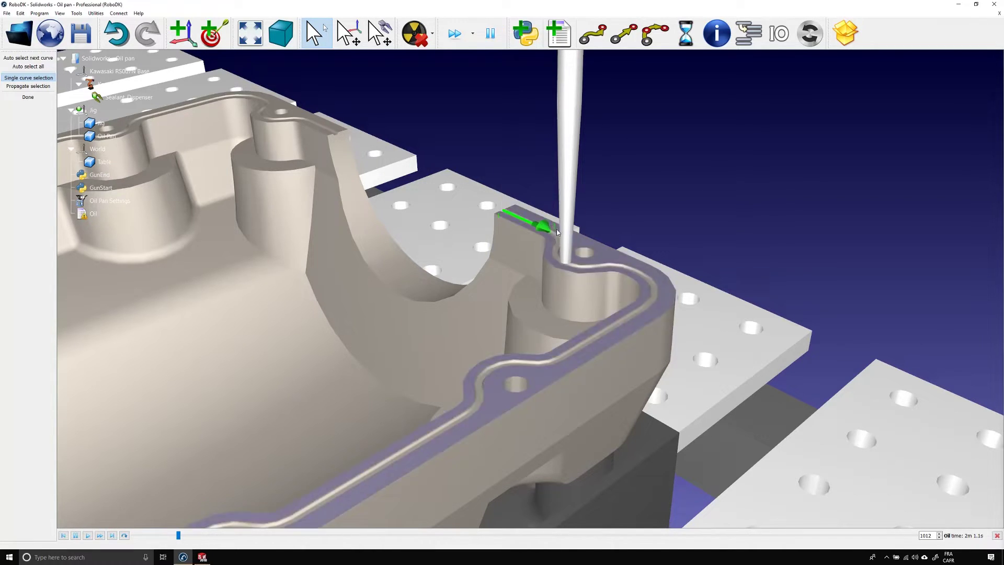
pyautogui.scroll(-6, 561, 256)
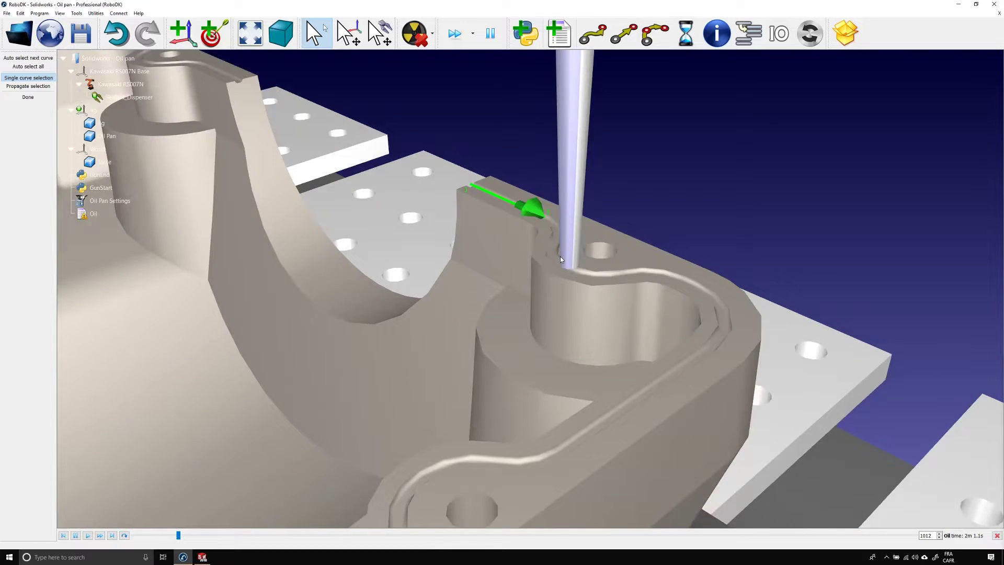
# - Auto-select the next curve, then all remaining curves around the oil pan rim
pyautogui.moveTo(561, 256); pyautogui.dragTo(252, 228)
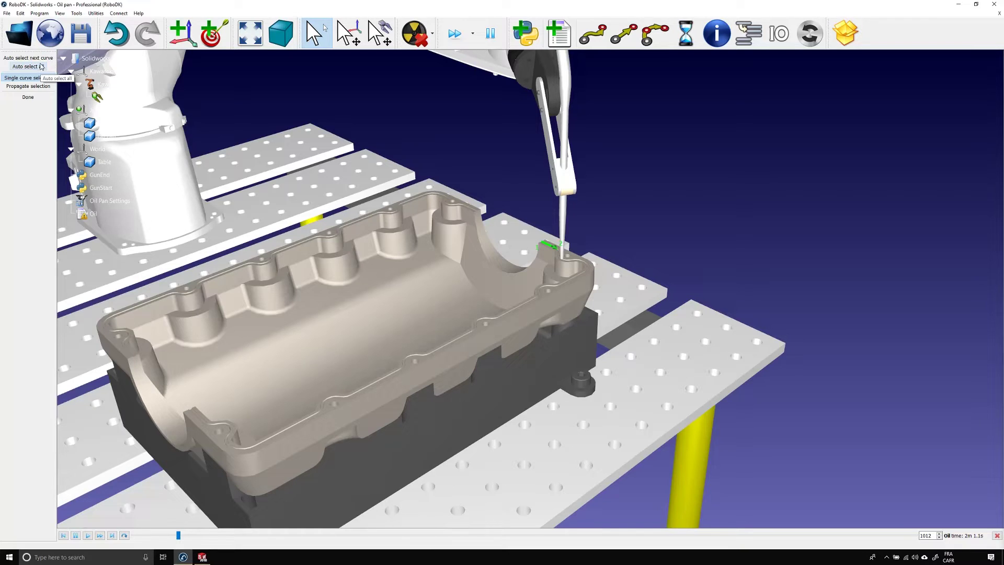
pyautogui.click(40, 61)
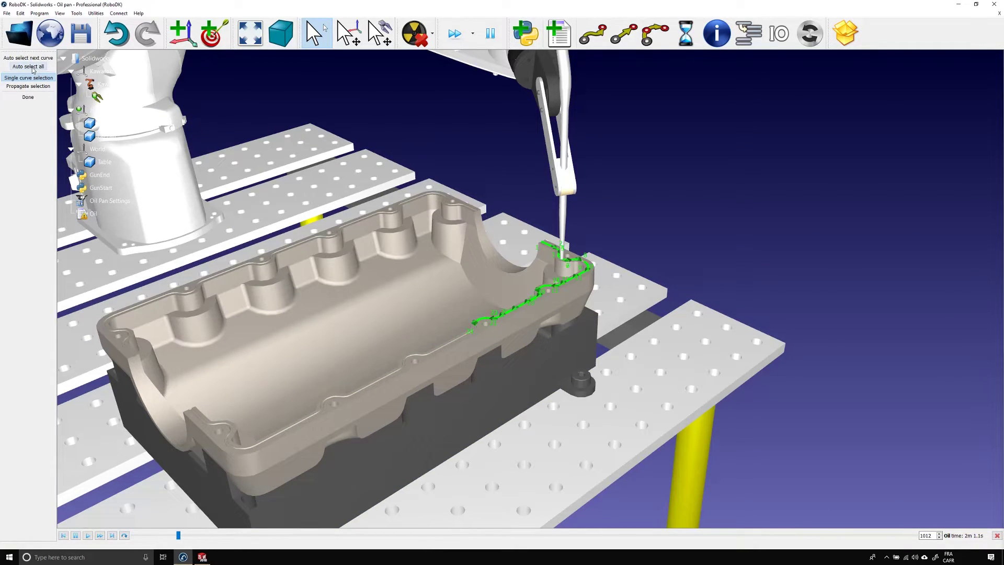
pyautogui.click(32, 68)
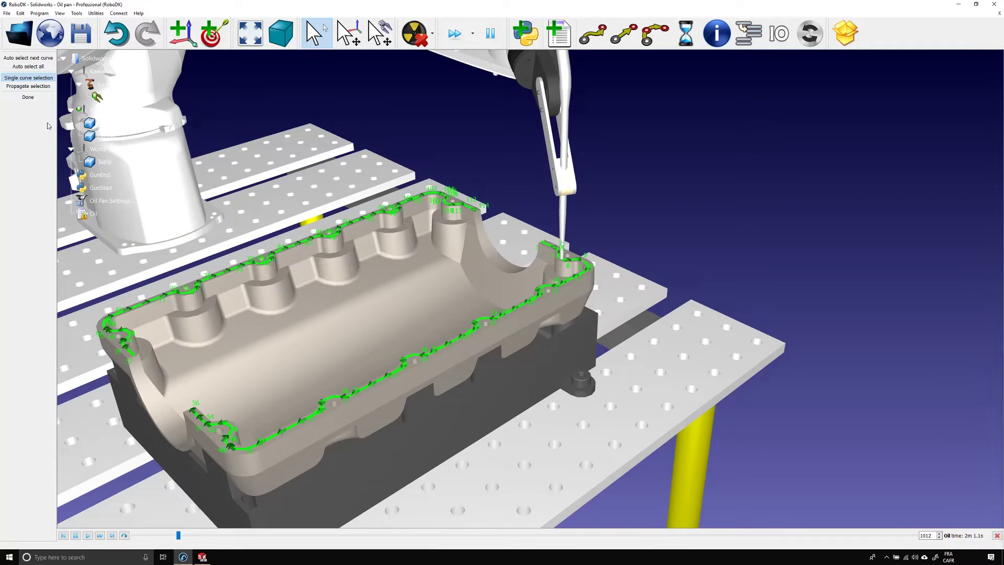
# - Finish the curve selection, recompute the path, and show the preferred tool orientations
pyautogui.click(27, 97)
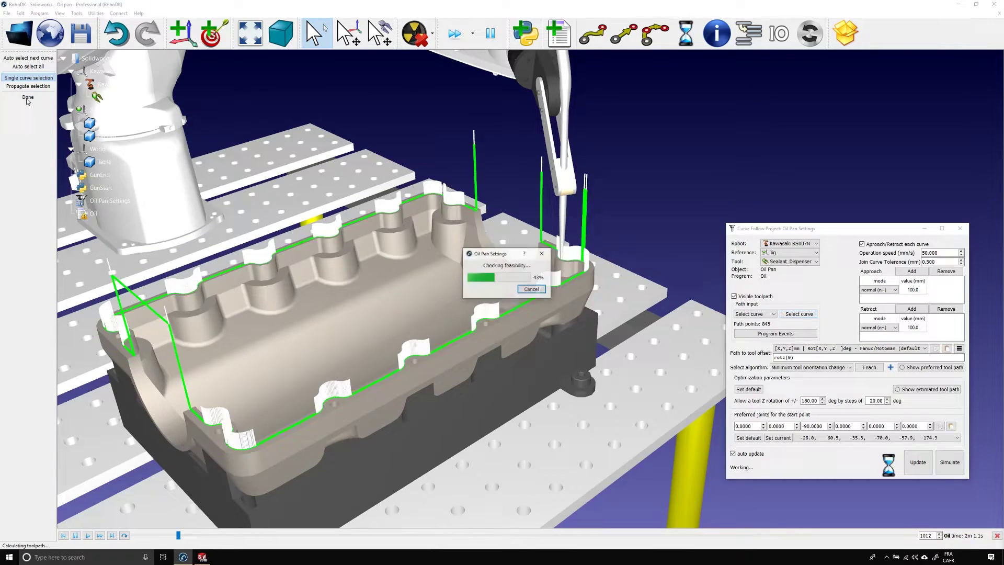
pyautogui.scroll(-5, 396, 290)
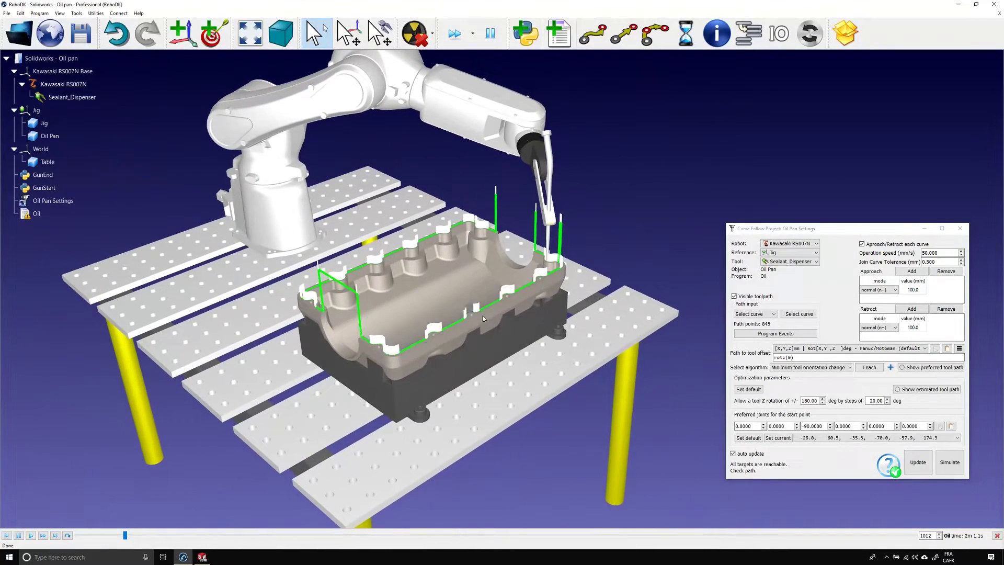
pyautogui.moveTo(555, 290)
pyautogui.mouseDown()
pyautogui.moveTo(544, 294)
pyautogui.moveTo(567, 288)
pyautogui.moveTo(549, 301)
pyautogui.mouseUp()
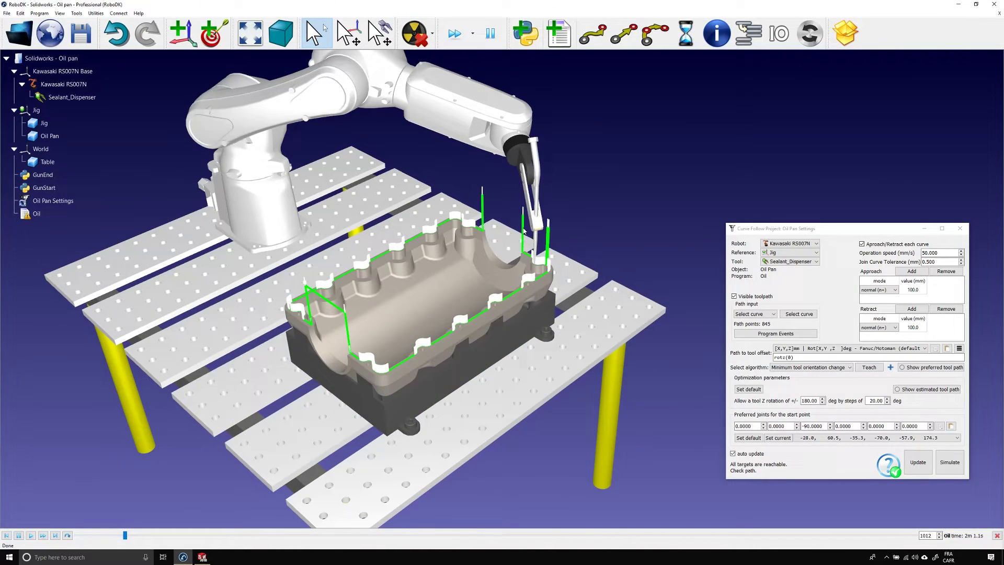
pyautogui.click(918, 369)
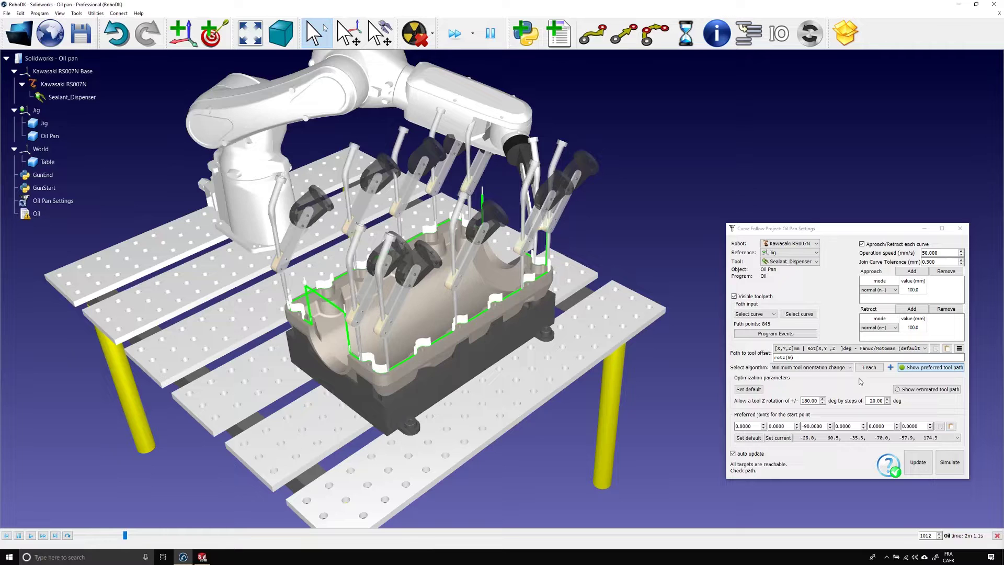
# - Change the path-to-tool offset from rotz(0) to rotz(-90)
pyautogui.click(789, 357)
pyautogui.press('BackSpace')
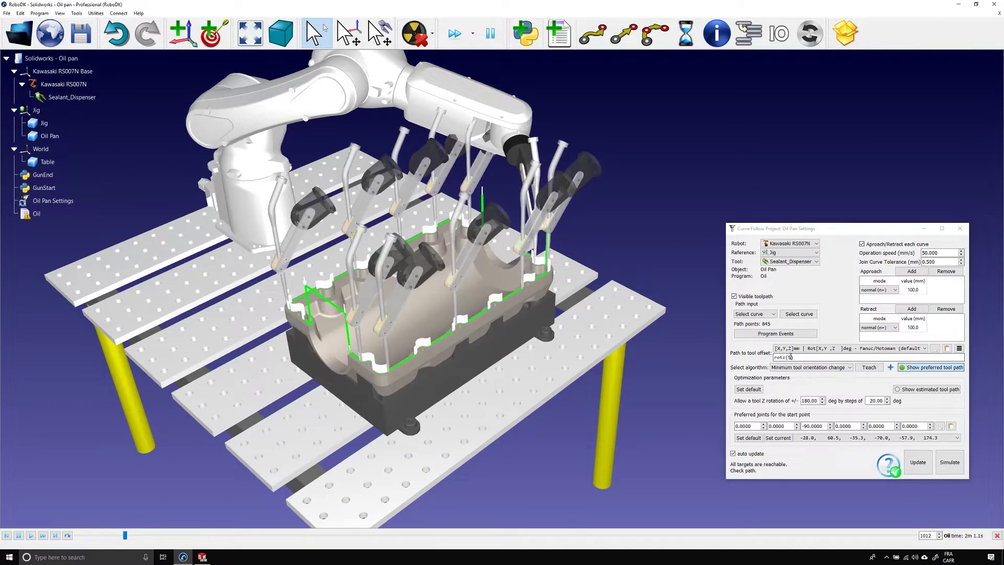
pyautogui.write('-5')
pyautogui.press('BackSpace')
pyautogui.write('60')
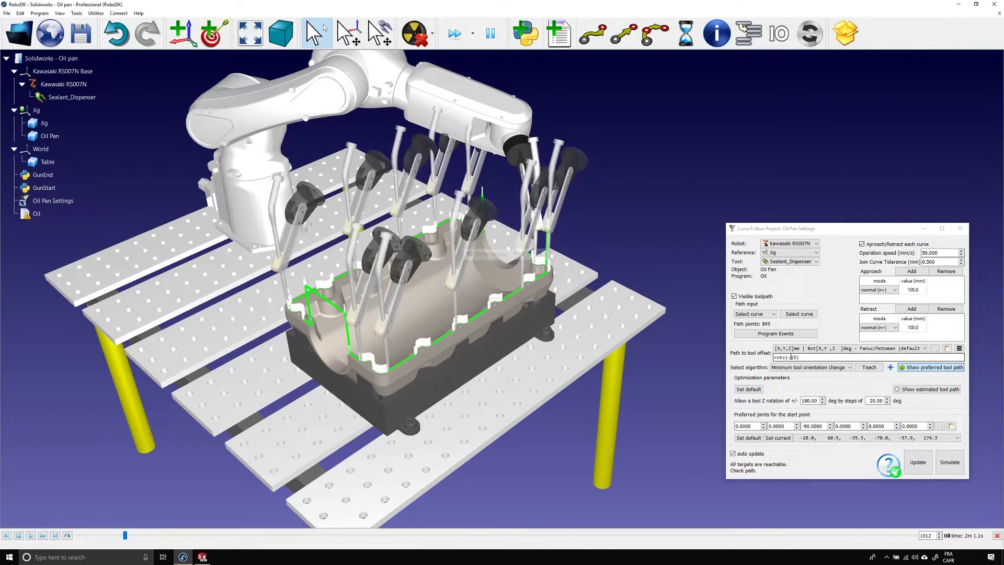
pyautogui.press('BackSpace')
pyautogui.press('BackSpace')
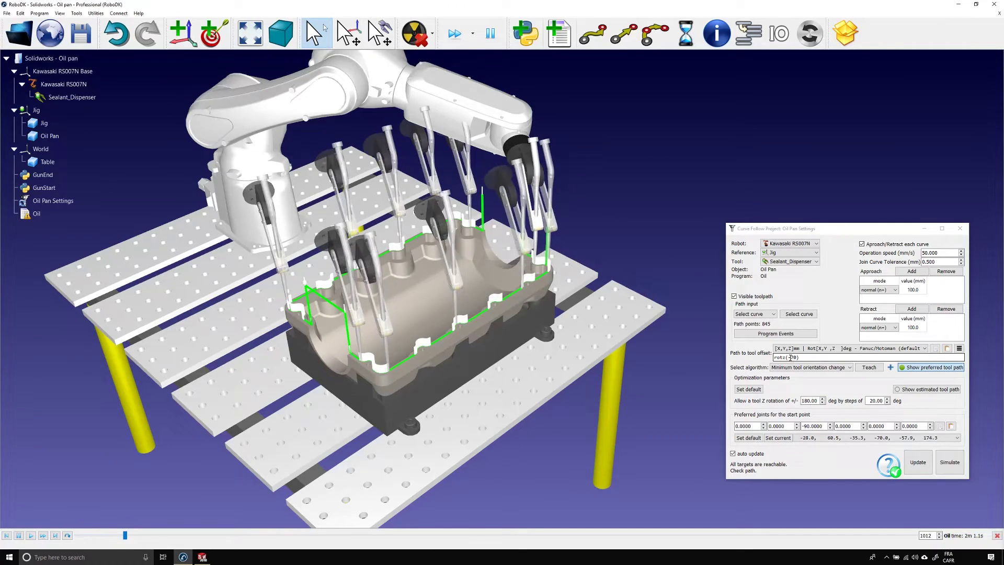
pyautogui.write('90')
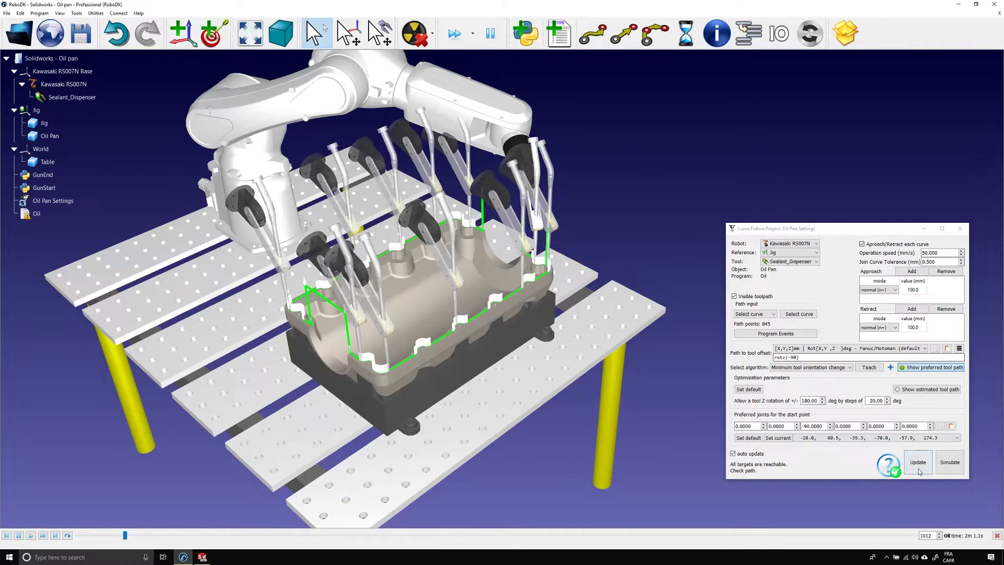
# - Update the curve follow project so the 838-point path solves and simulates in 55.3 s
pyautogui.click(917, 463)
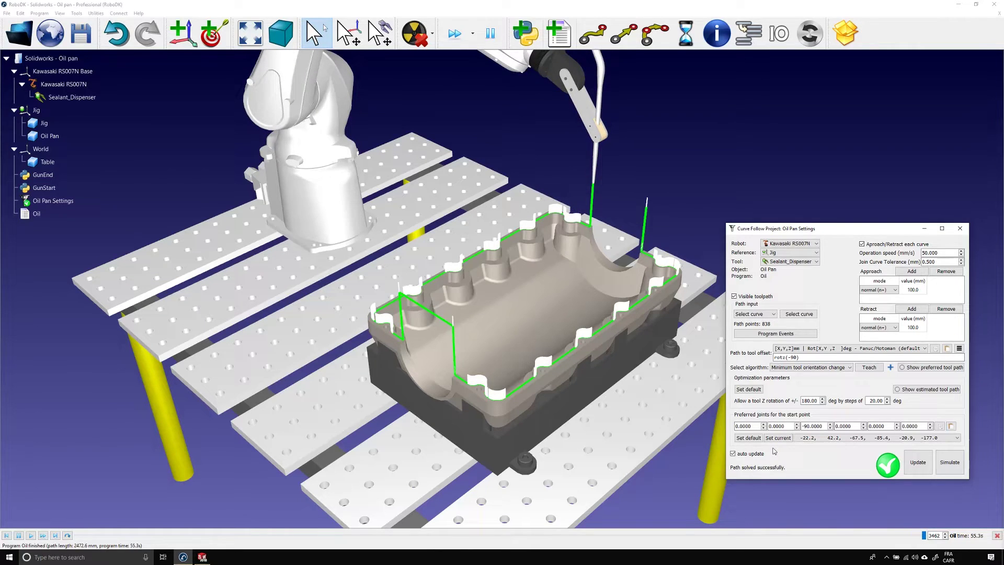
# - Close the curve follow settings and generate the Oil program as Oil.pg for the Kawasaki RS007N
pyautogui.click(960, 228)
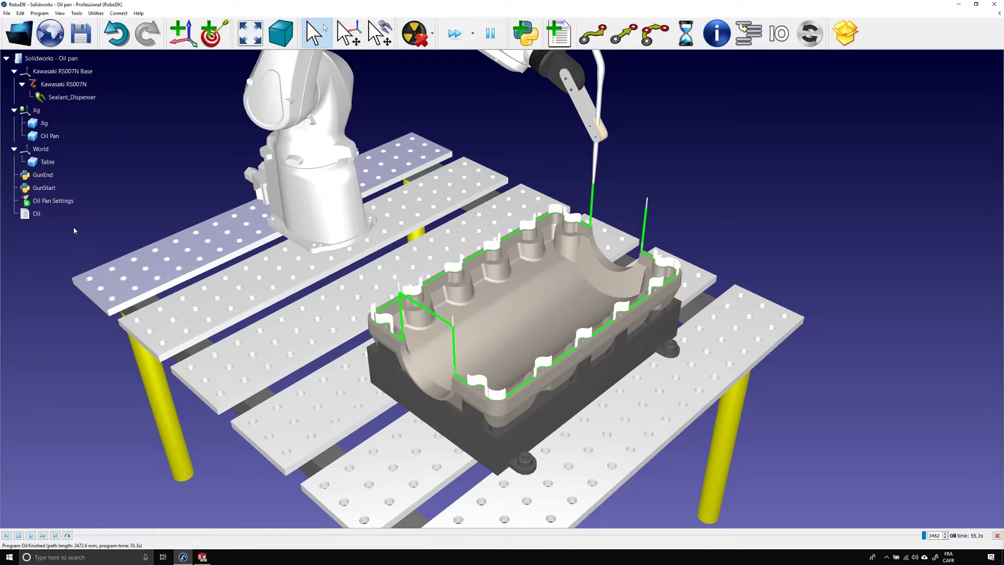
pyautogui.rightClick(55, 216)
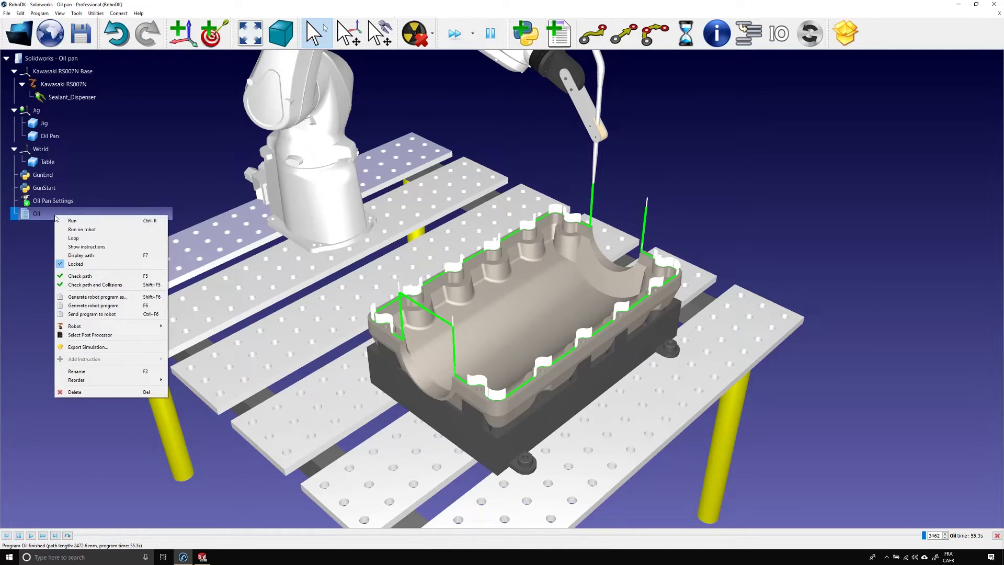
pyautogui.click(103, 306)
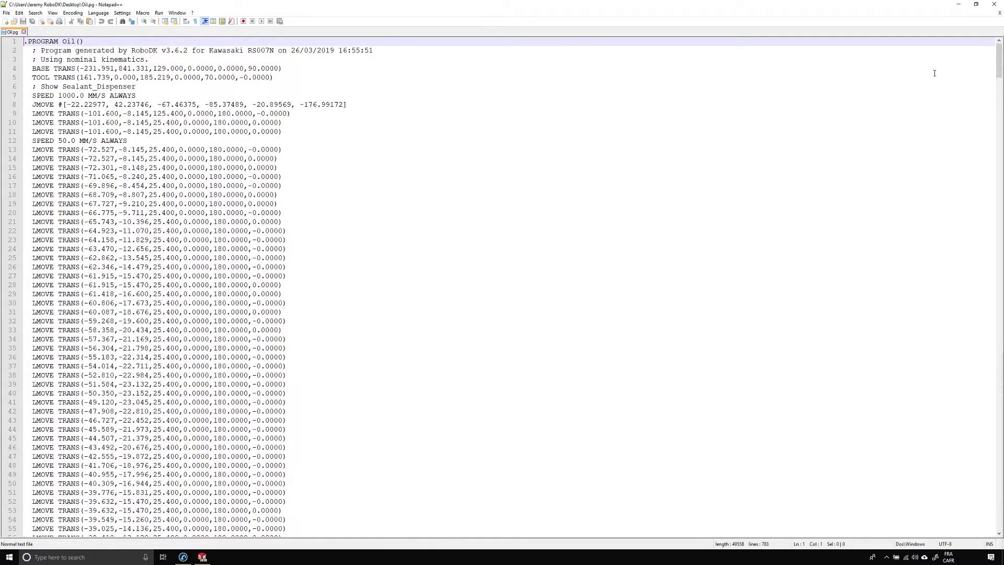
# - Scroll through the JMOVE and LMOVE listing of Oil.pg in Notepad++
pyautogui.moveTo(997, 62); pyautogui.dragTo(934, 204)
# - Close the Oil.pg file window to return to the RoboDK oil pan station
pyautogui.click(994, 5)
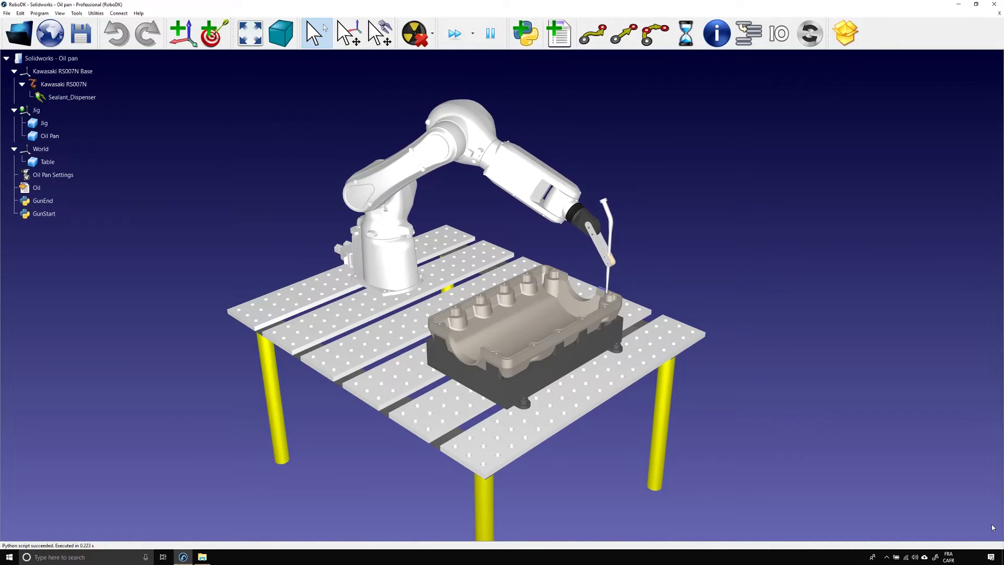